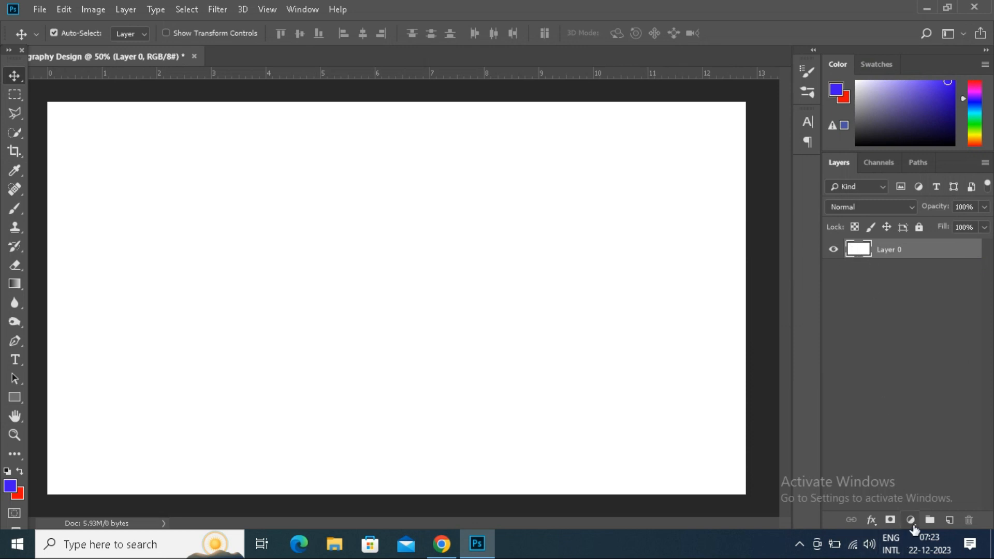
Add a near-black Solid Color fill layer above Layer 0.
click(910, 520)
click(906, 273)
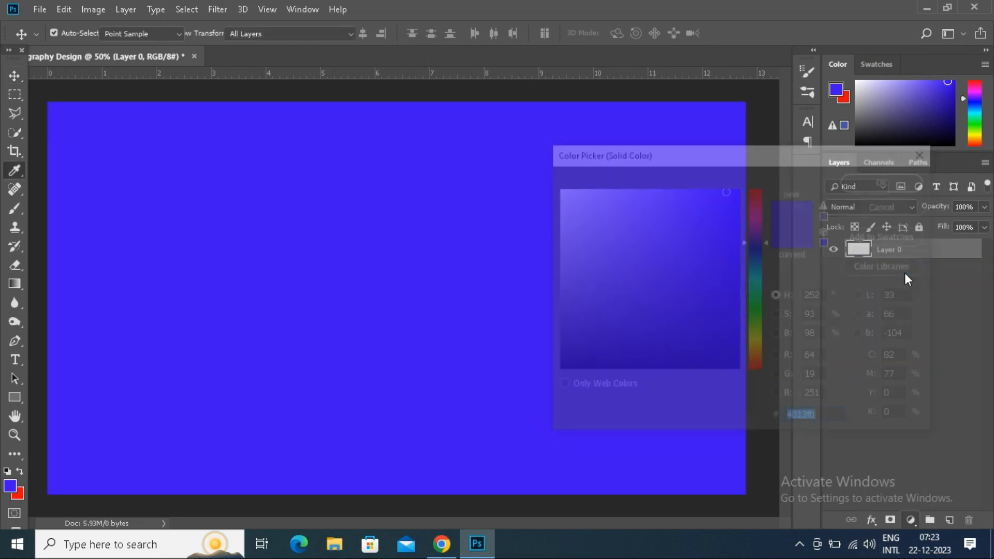
mouse_move(679, 337)
mouse_down()
mouse_move(558, 368)
mouse_move(566, 355)
mouse_up()
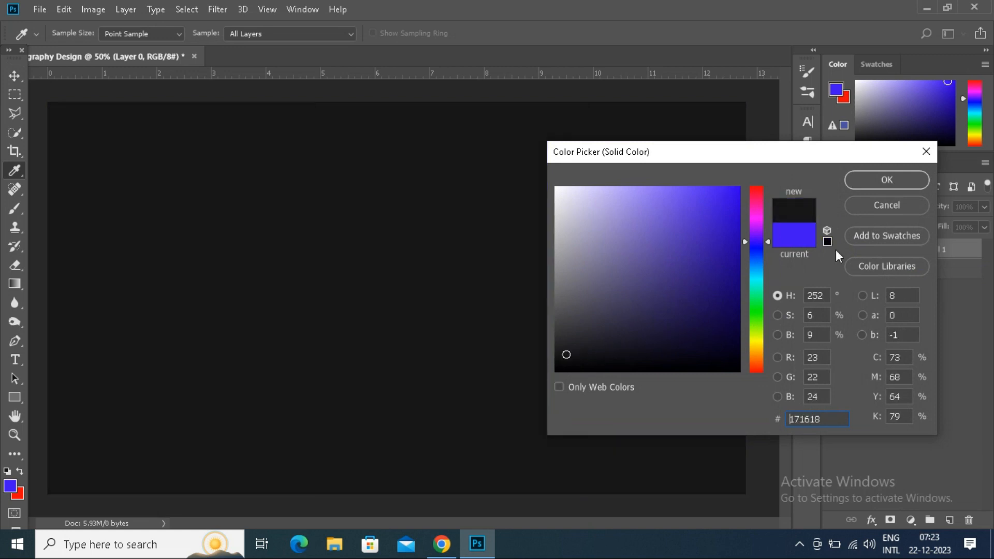
drag(816, 419, 781, 423)
click(884, 187)
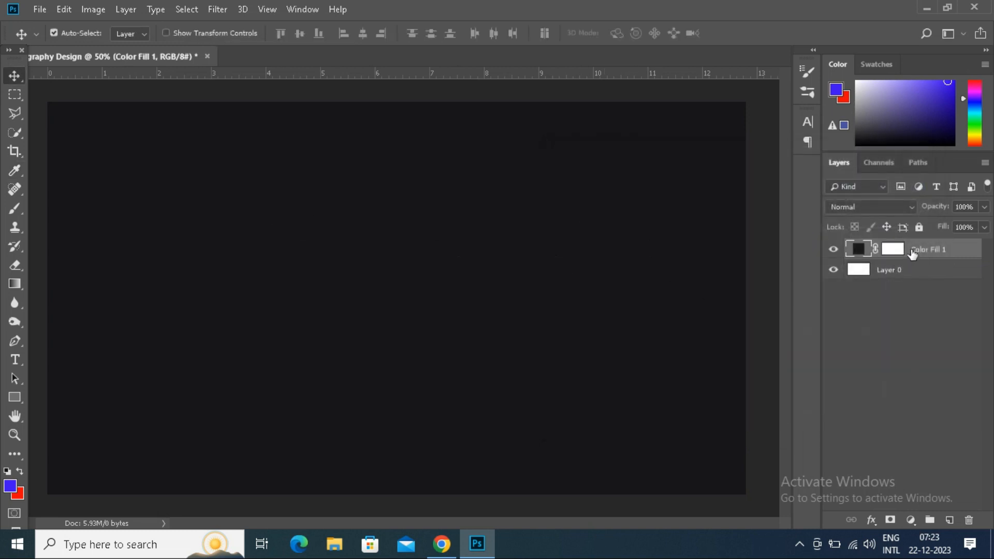
Start a horizontal text line in the left part of the canvas and set its font size to 200 pt.
click(22, 362)
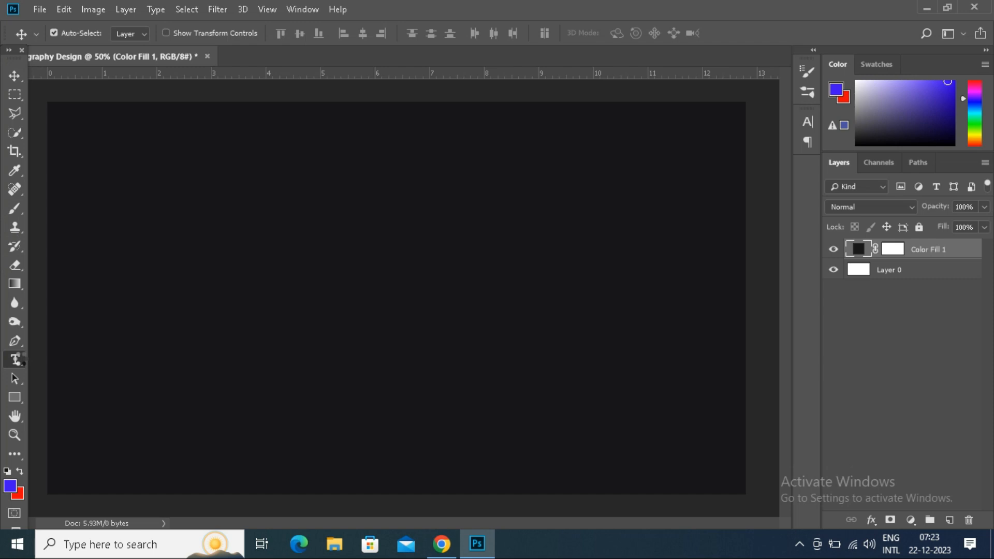
right_click(15, 359)
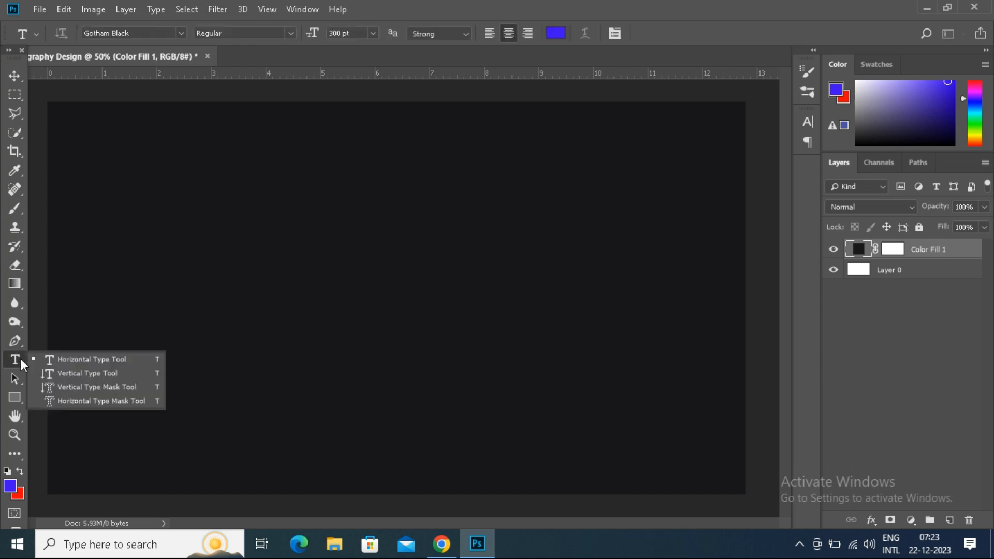
click(94, 364)
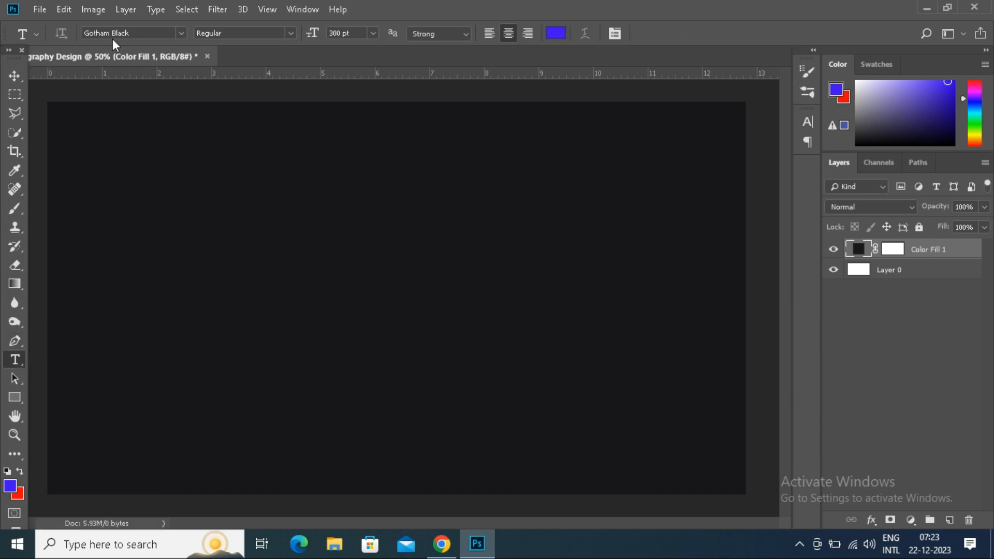
click(140, 32)
click(181, 33)
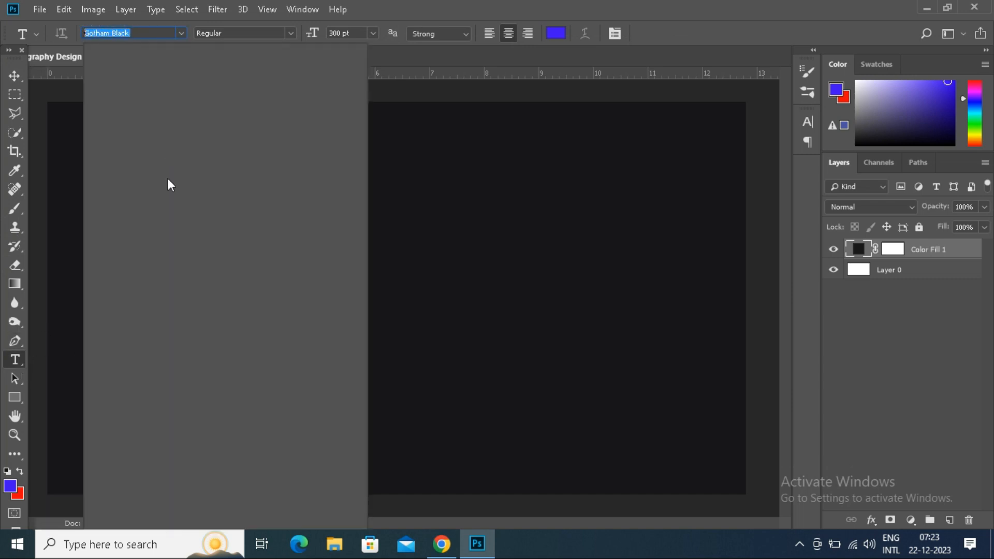
click(579, 7)
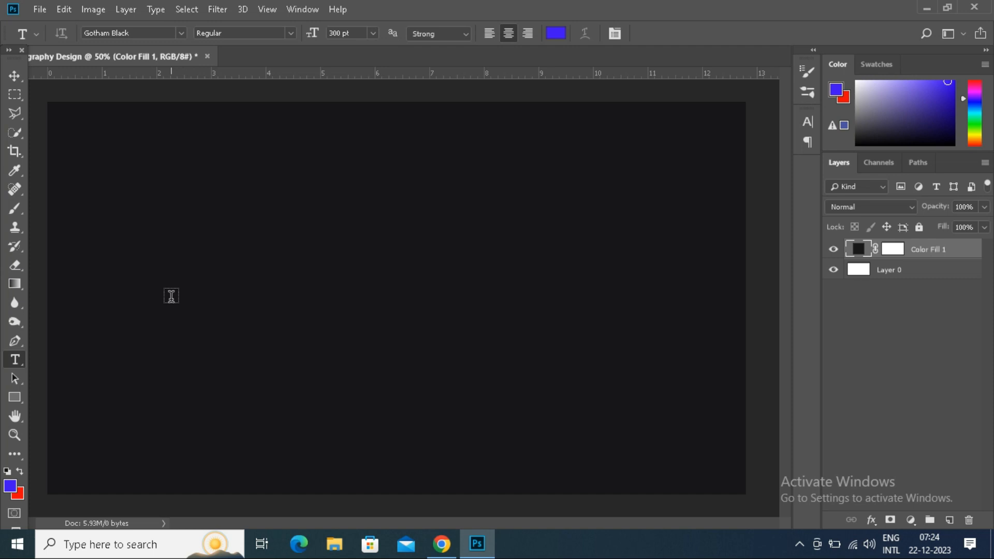
click(172, 296)
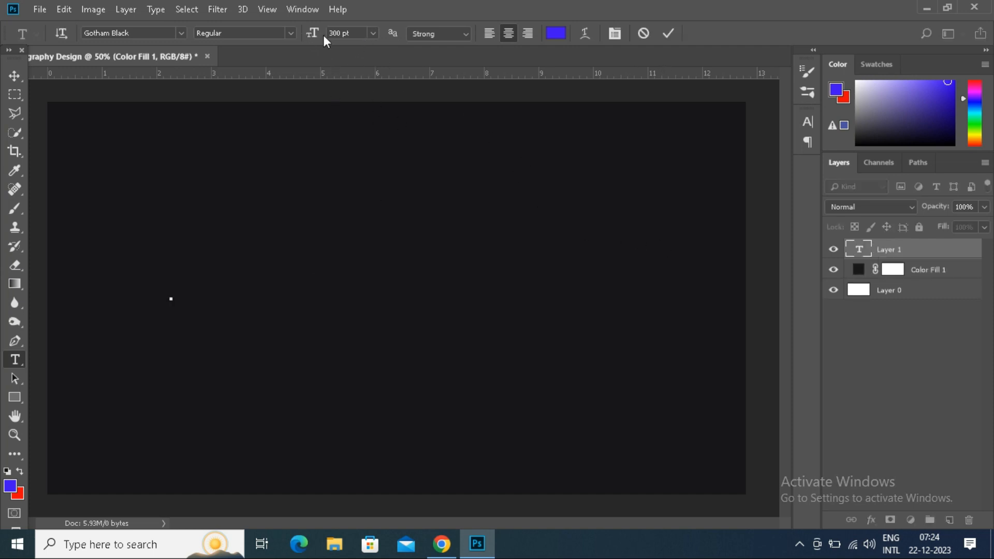
click(372, 34)
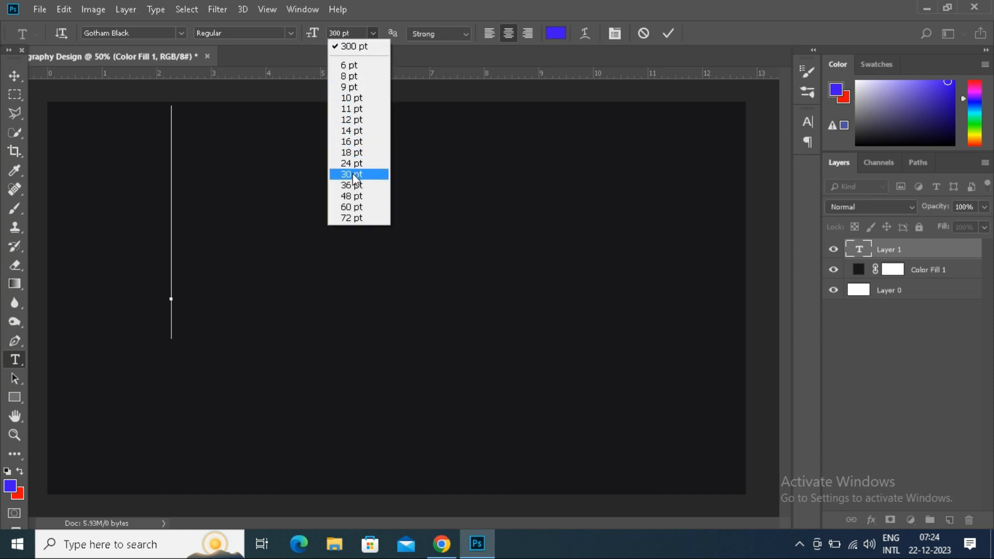
click(338, 33)
click(338, 34)
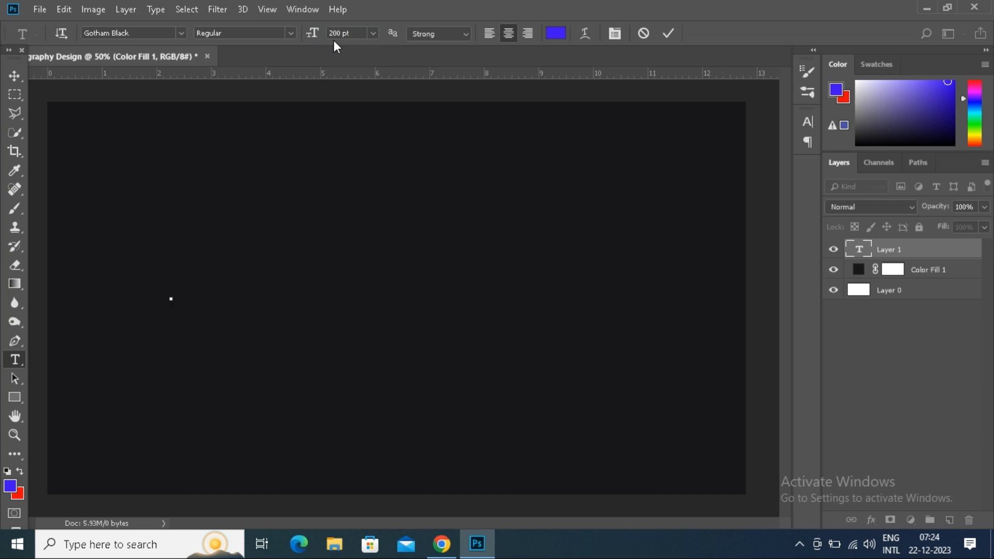
text(WIN)
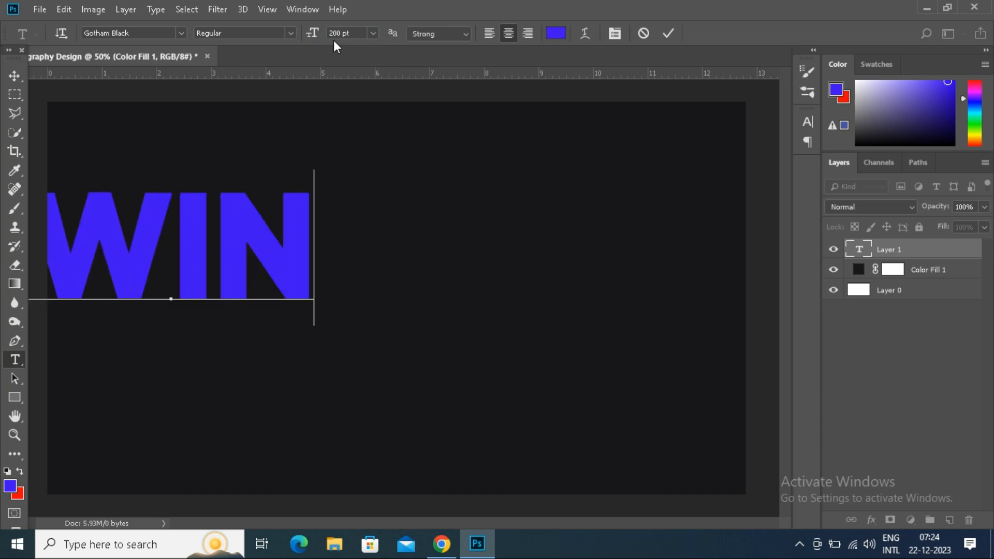
key(BackSpace)
key(BackSpace)
key(BackSpace)
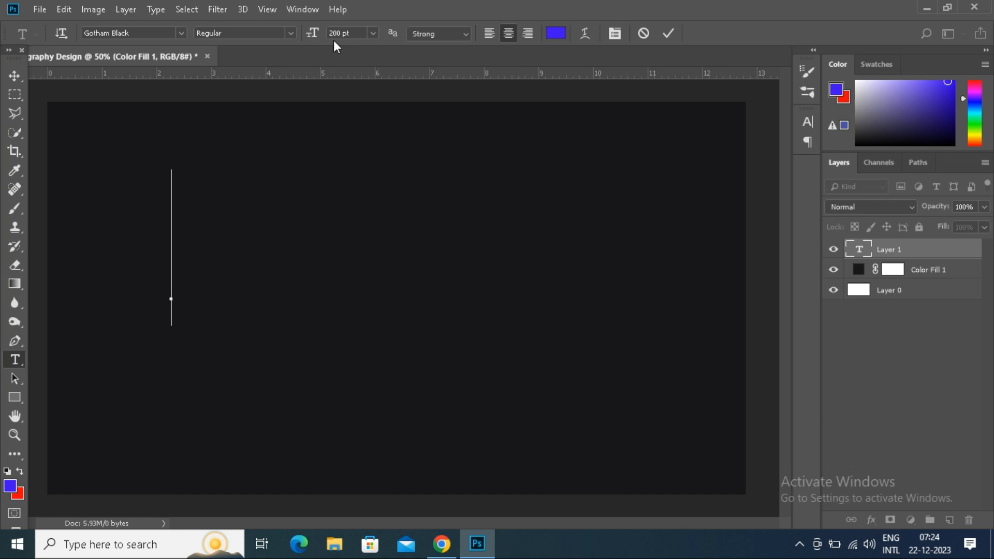
Enter the letter W in the new text layer and set its text colour to fdfdfd.
text(W)
key(ctrl+a)
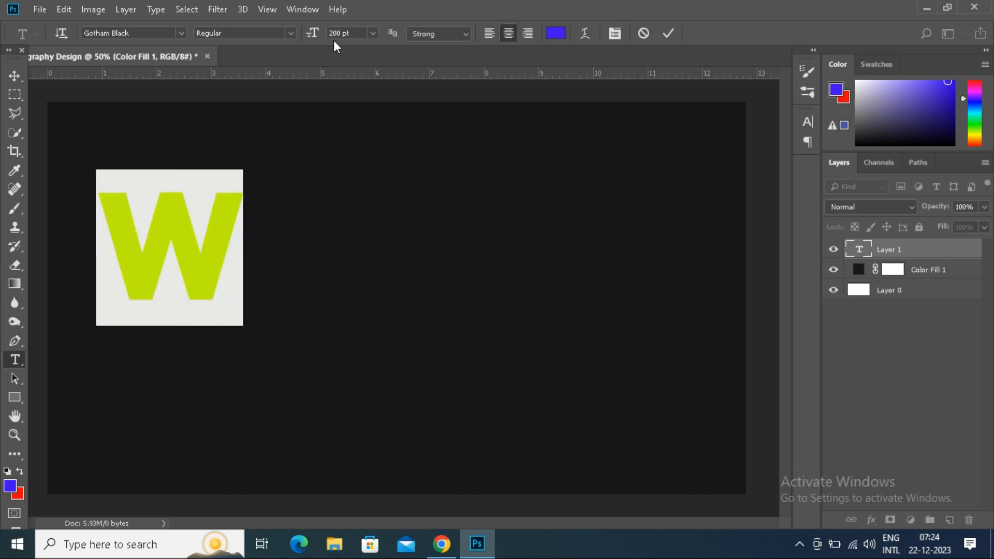
click(553, 34)
text(fdfdfd)
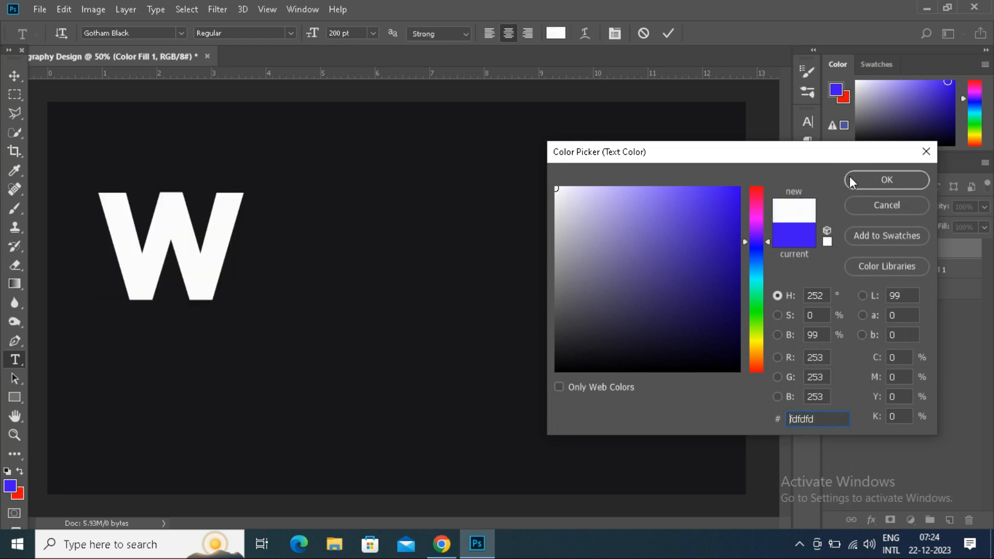
click(855, 172)
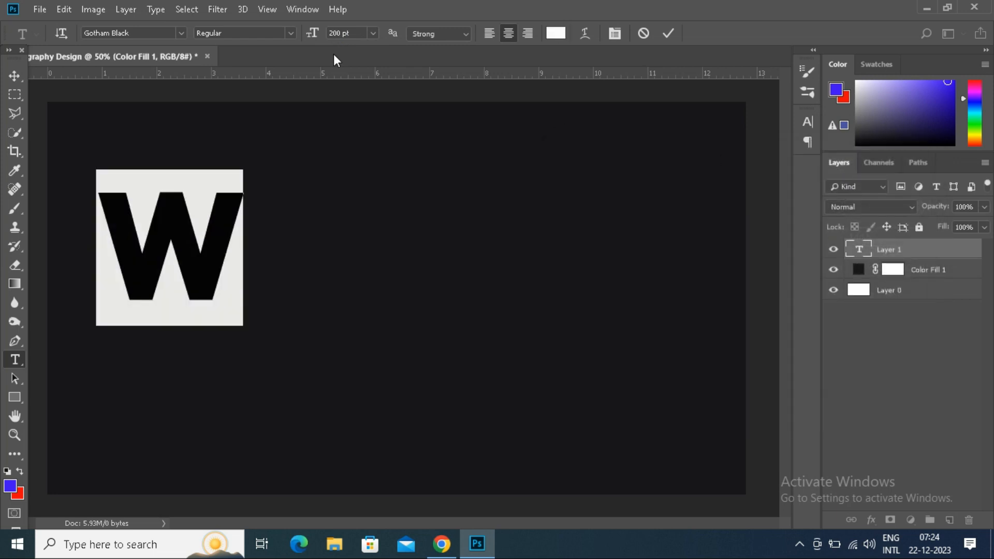
Set the letter W's font size to 180 pt and commit the text.
click(320, 34)
text(180)
key(Return)
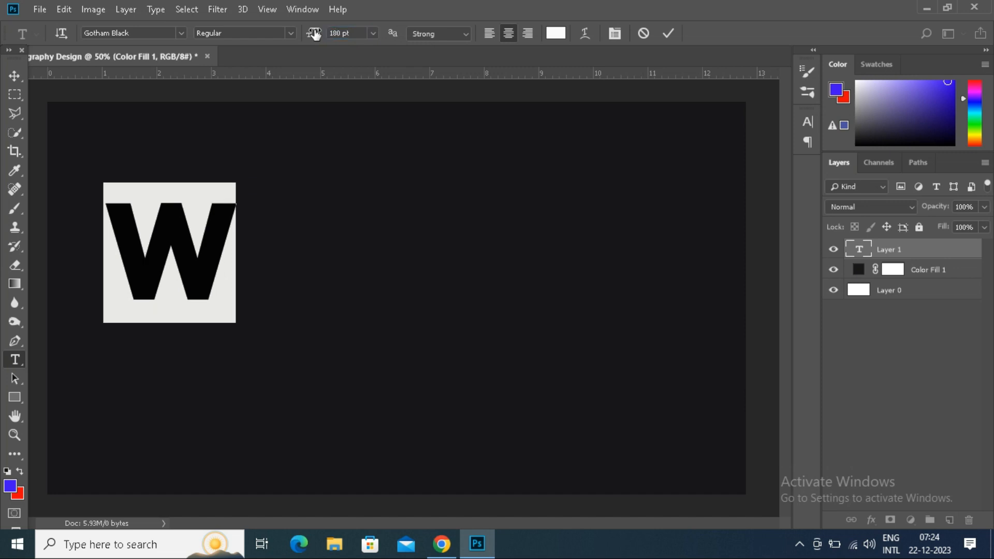
click(668, 33)
Duplicate the W text layer six times, up to W copy 6.
right_click(895, 249)
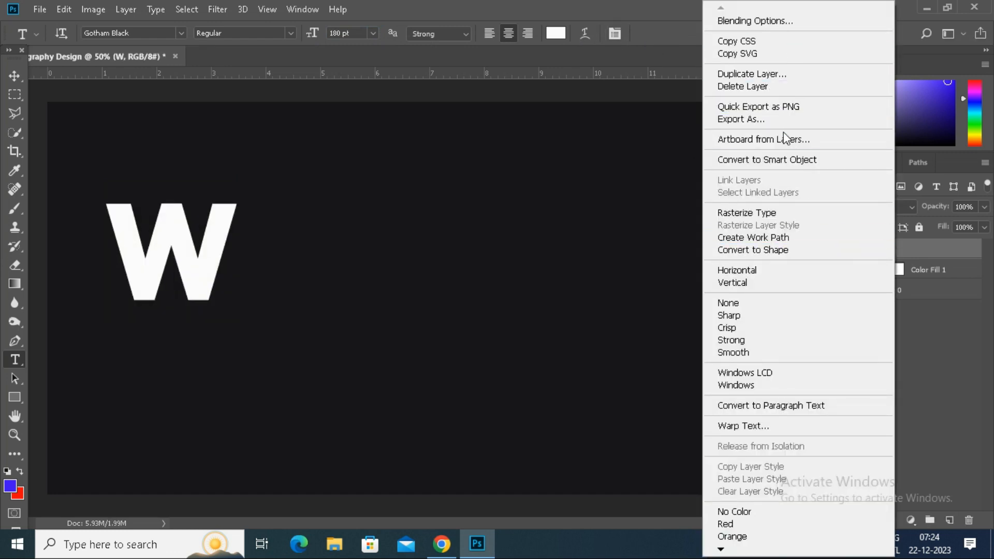
click(790, 73)
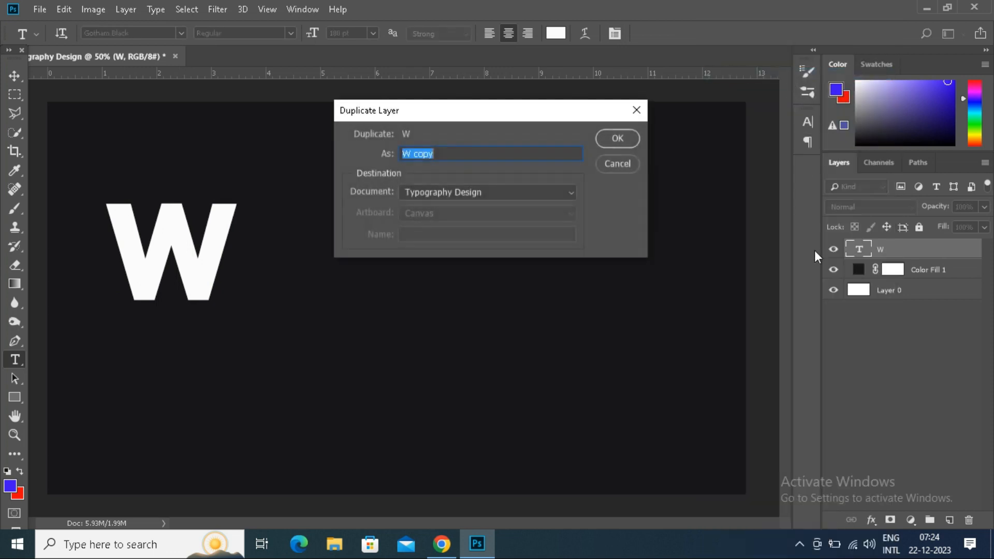
click(614, 138)
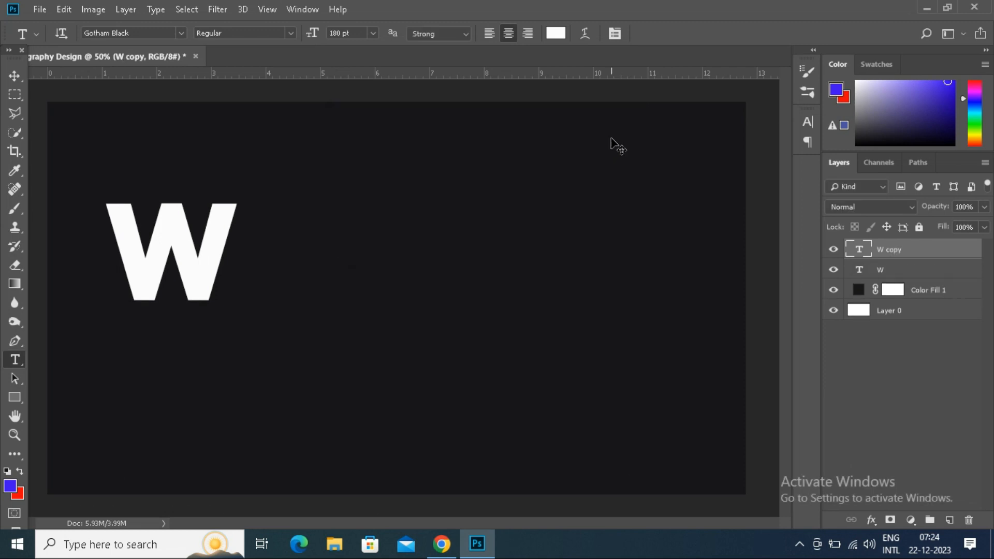
key(ctrl+j)
key(ctrl+j)
key(ctrl+j)
key(ctrl+j)
key(ctrl+j)
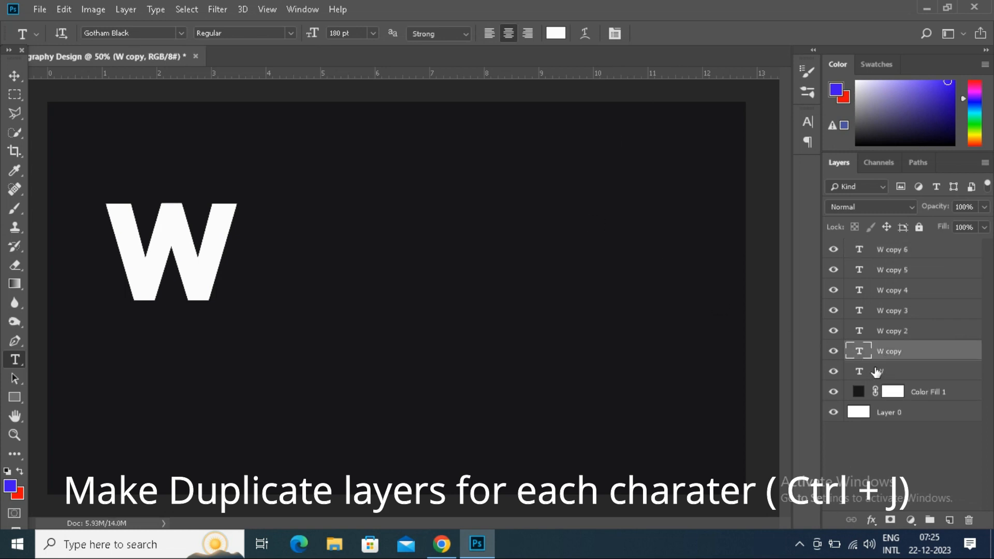
Move W copy 6 directly to the right of the original W and align the bottom edges of both letters.
click(887, 355)
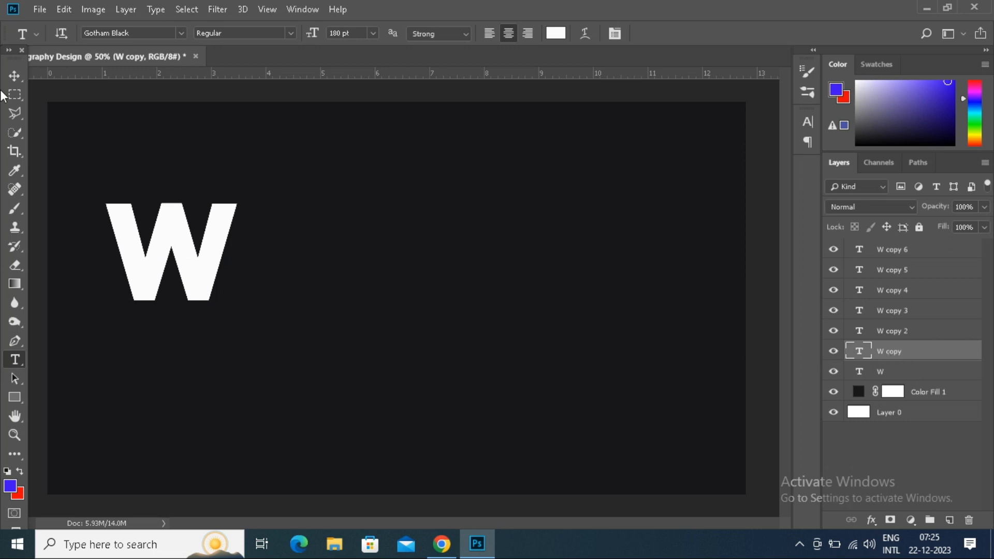
click(15, 76)
click(169, 244)
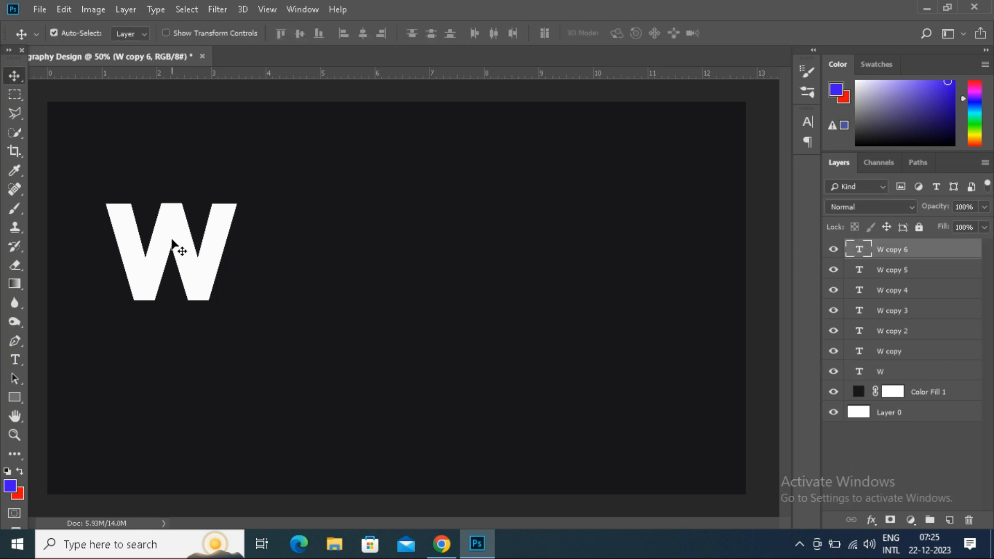
drag(173, 243, 311, 243)
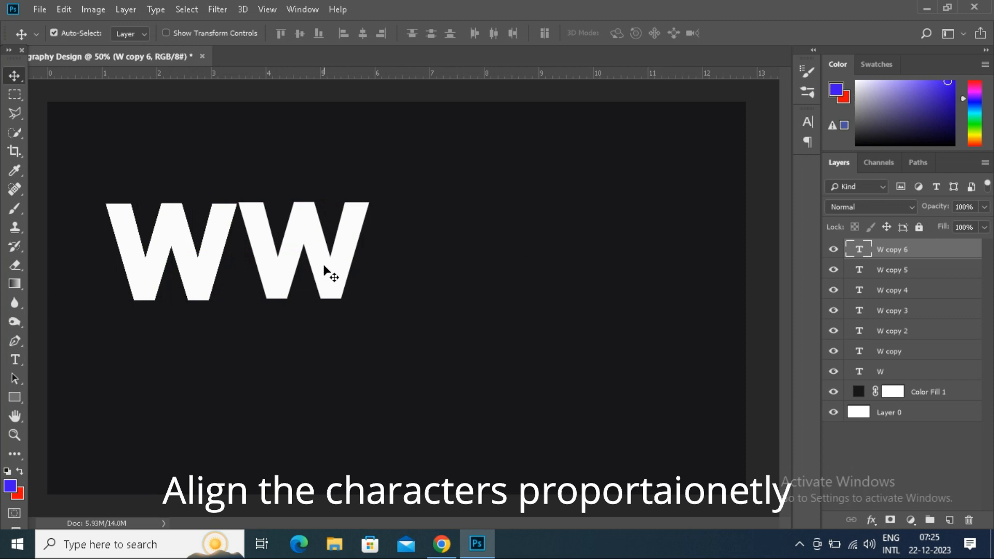
ctrl+click(888, 375)
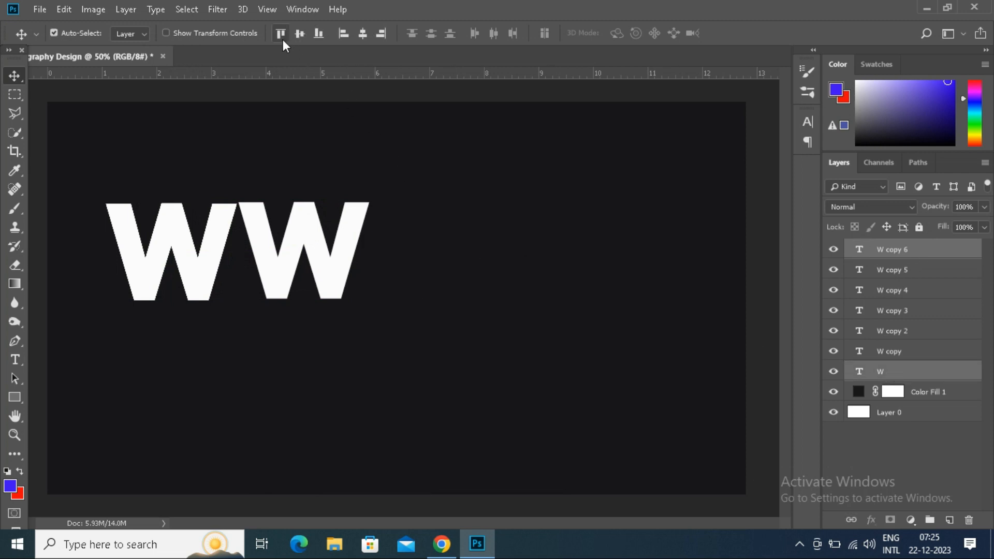
click(320, 34)
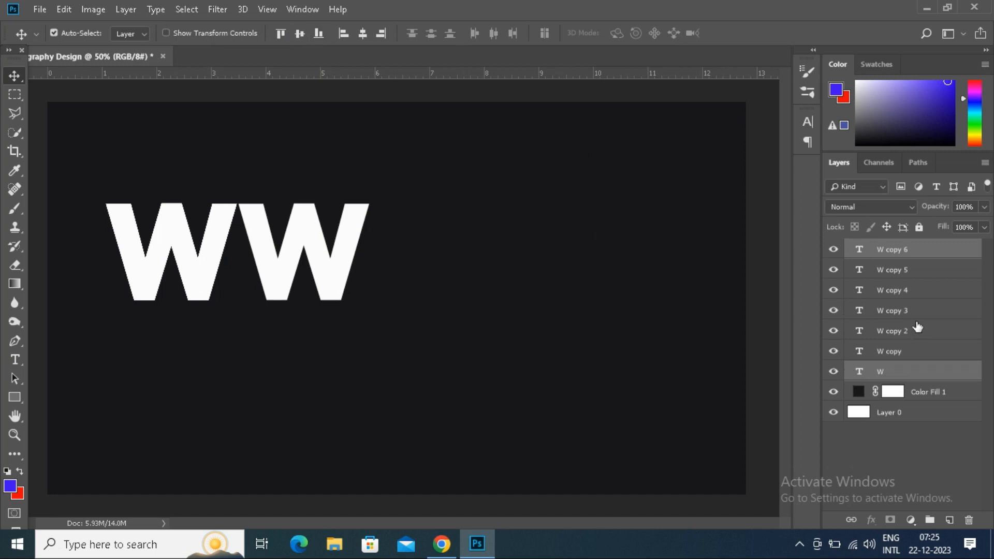
Replace the text of W copy 6 with I and move it close to the right side of the W.
click(899, 271)
click(900, 251)
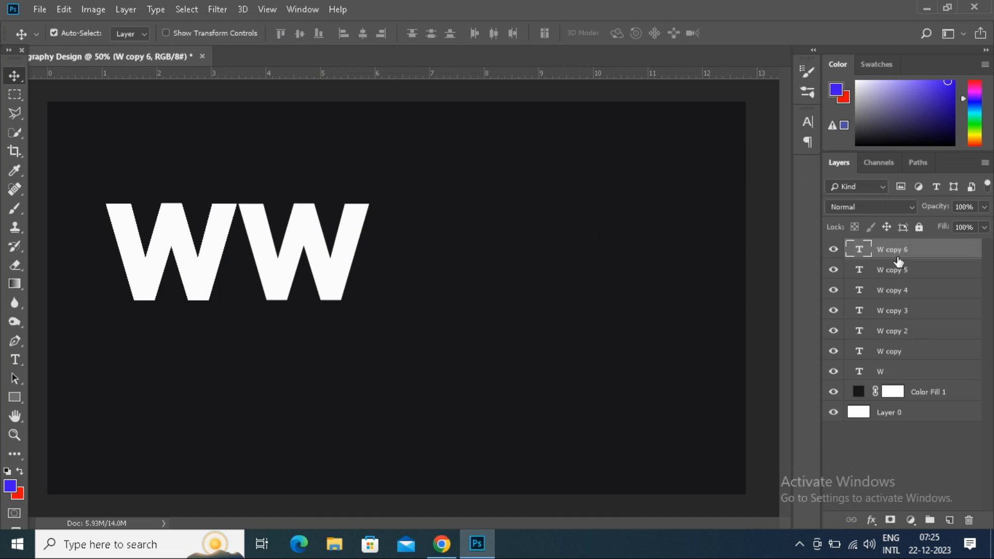
double_click(859, 250)
text(I)
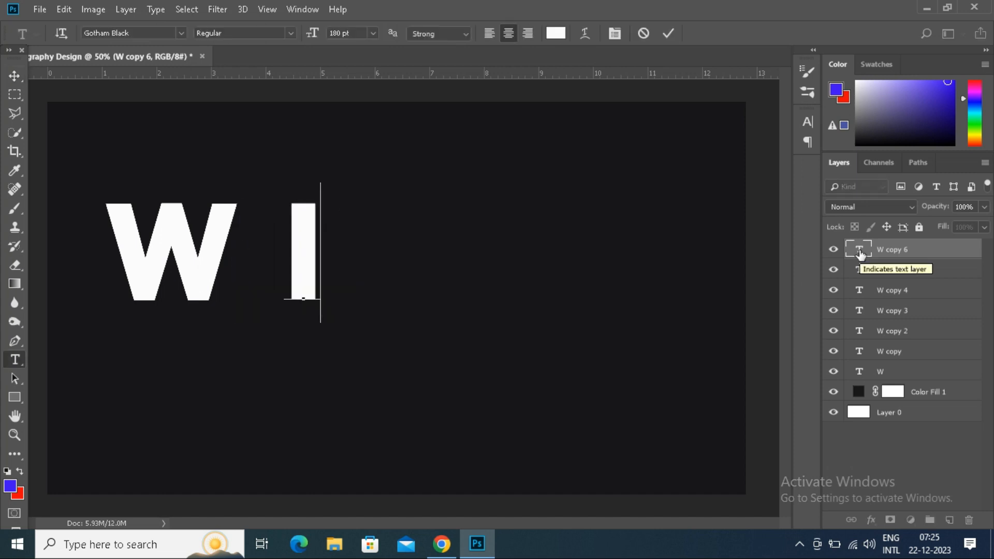
click(668, 33)
key(v)
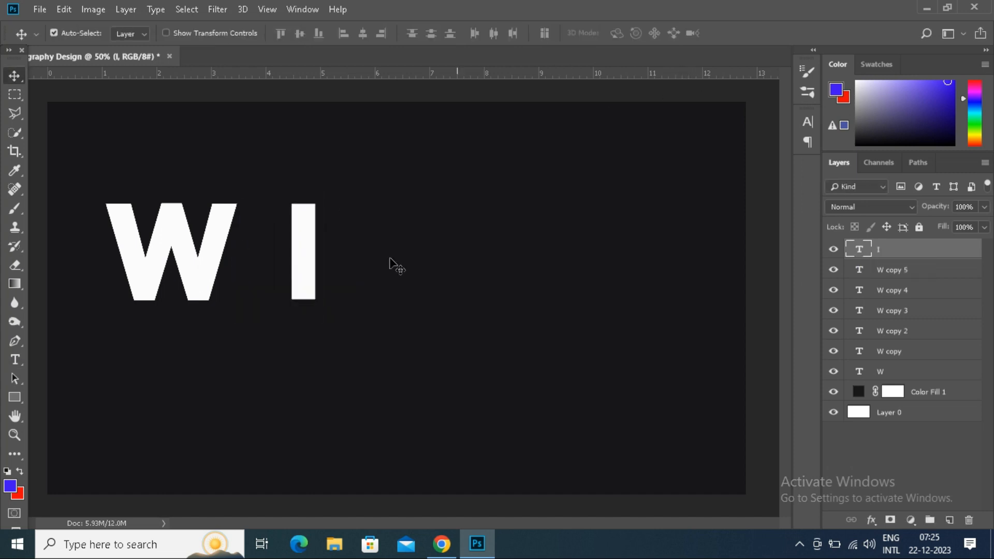
drag(304, 270, 258, 270)
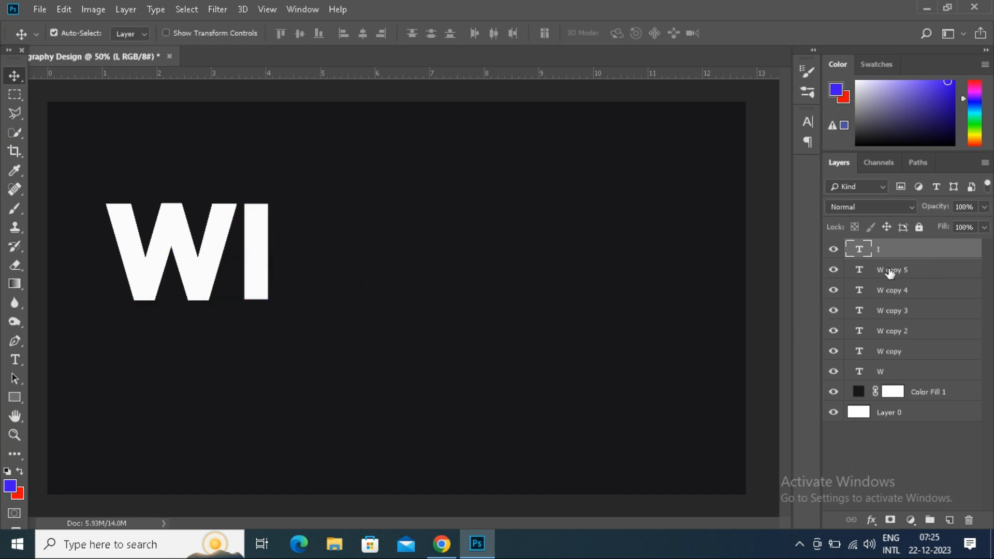
Move W copy 5 to the right of the I and replace its text with N.
drag(198, 275, 364, 269)
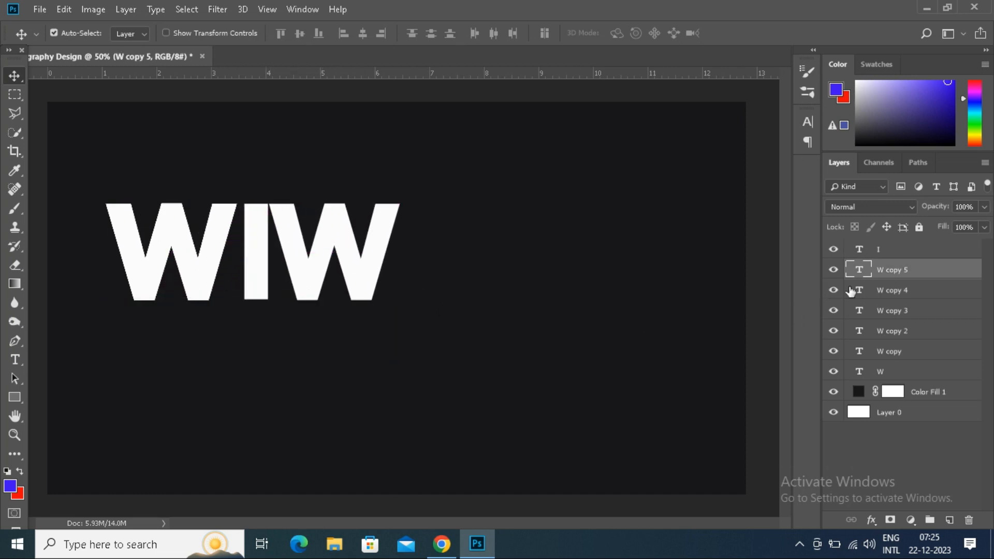
double_click(859, 273)
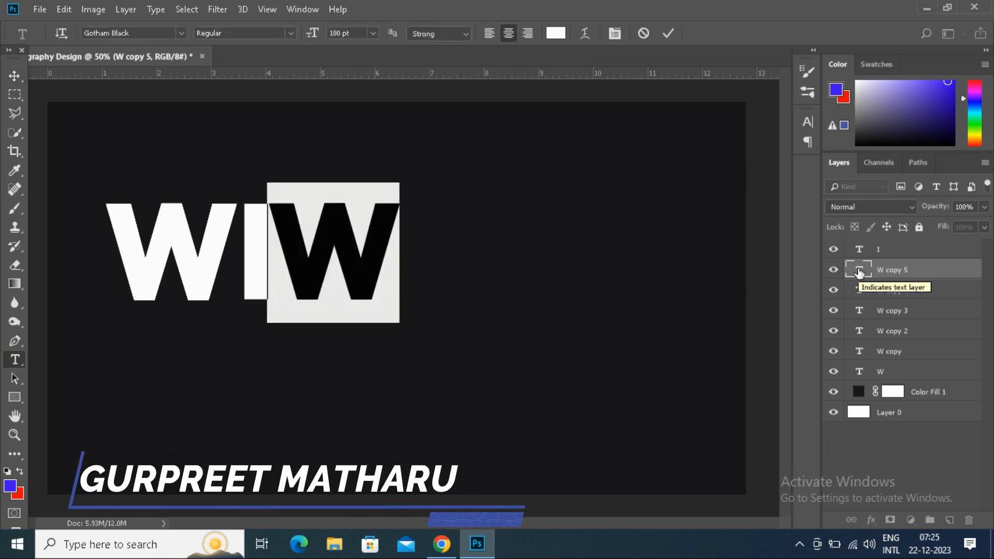
text(N)
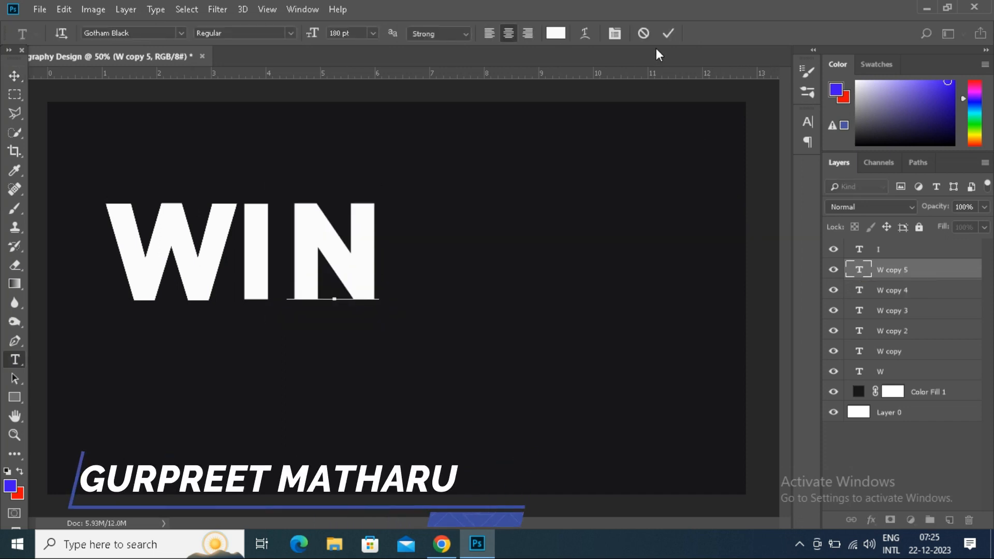
click(667, 33)
key(v)
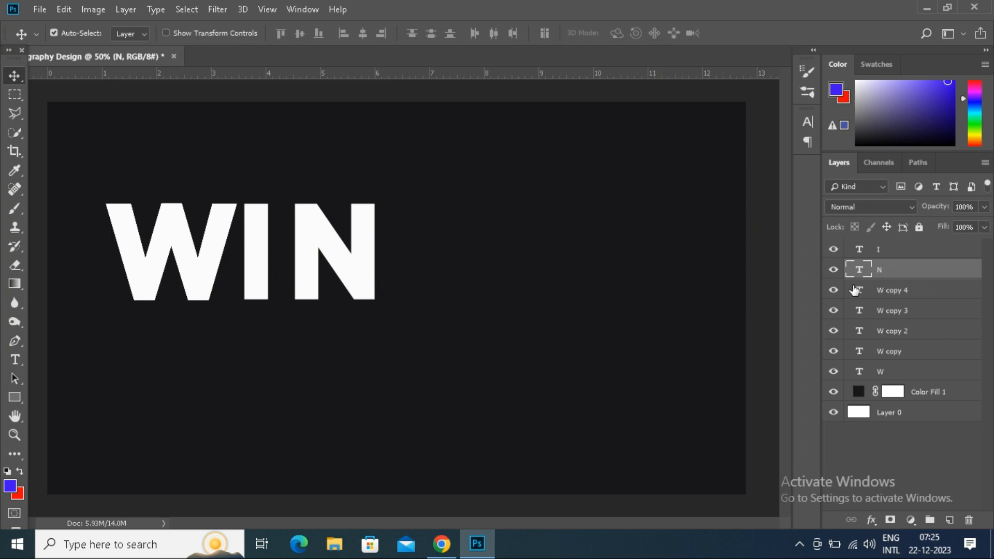
Move W copy 4 directly to the right of the N and replace its text with T.
drag(201, 266, 478, 269)
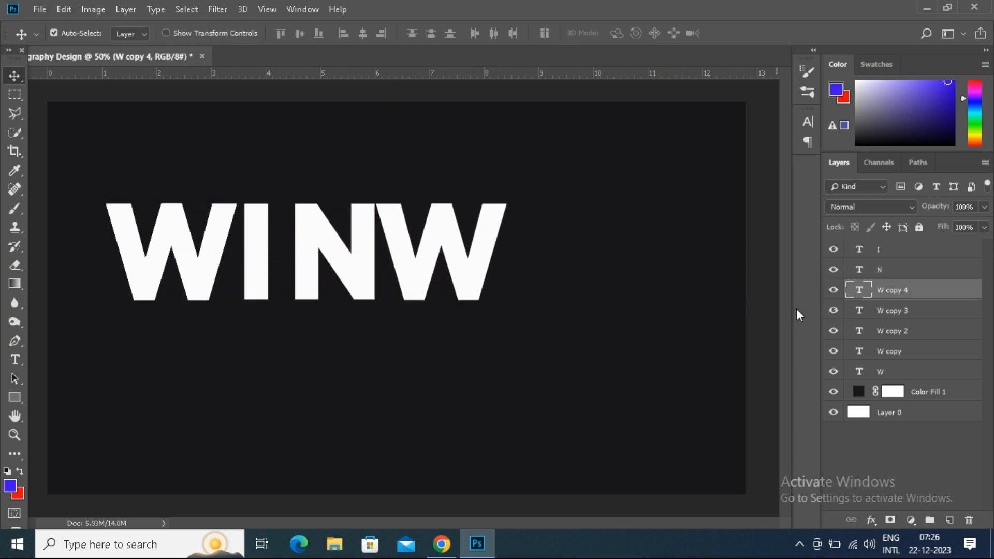
double_click(860, 290)
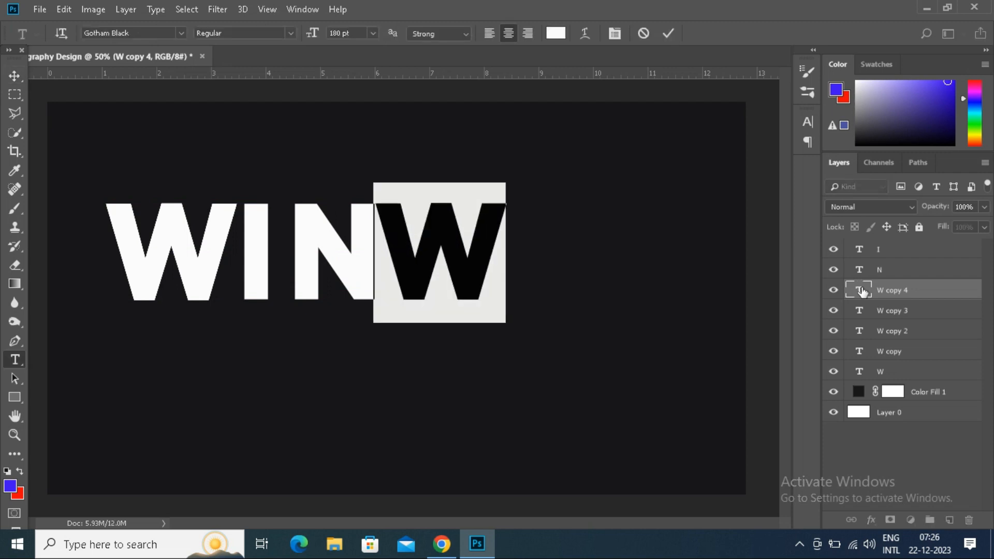
text(T)
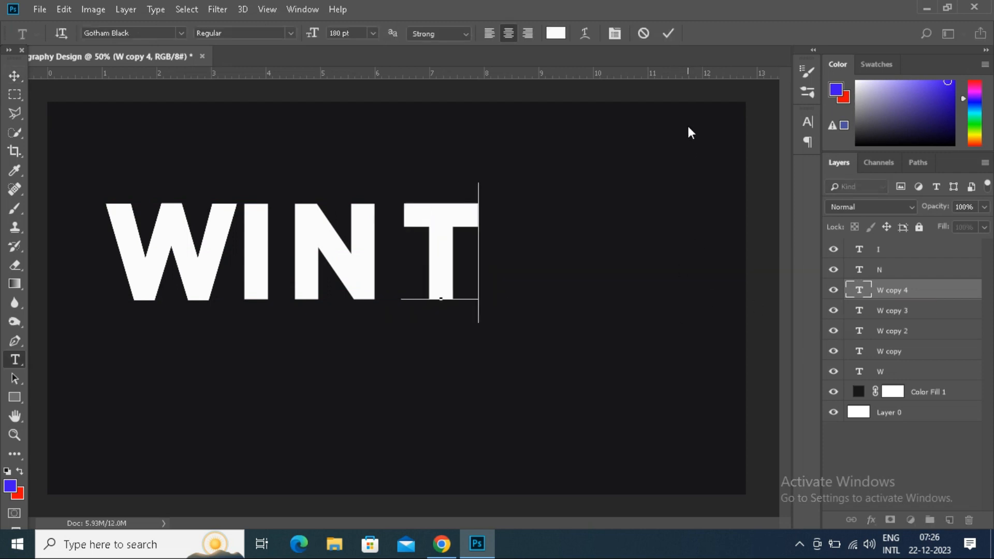
click(668, 33)
Move W copy 3 to the right of the T, replace its text with E and bring it closer to the T.
drag(206, 269, 580, 268)
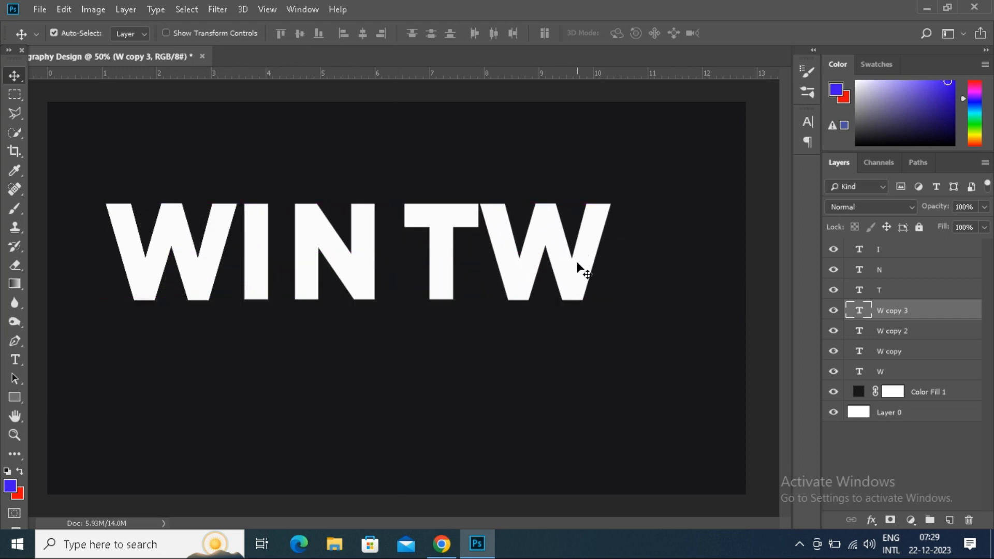
double_click(858, 313)
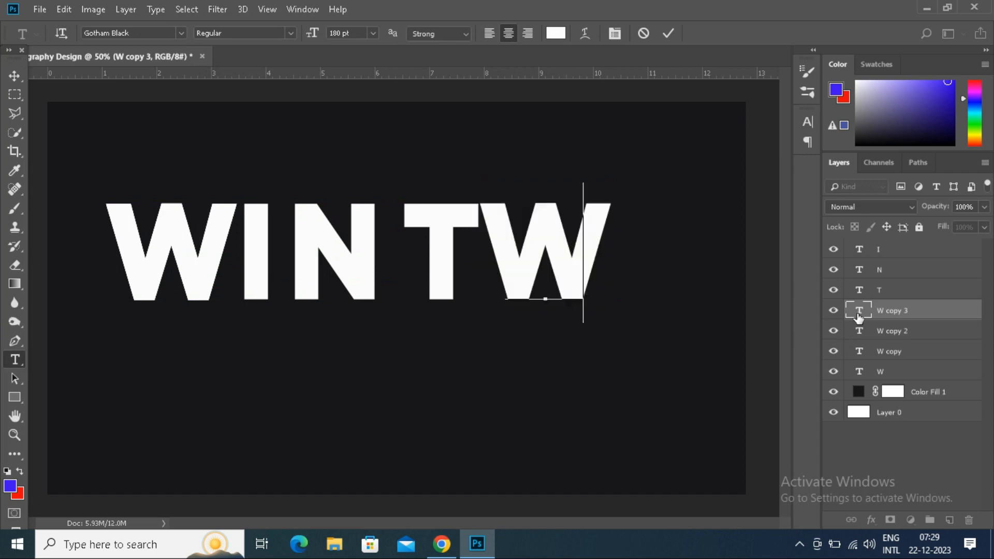
key(BackSpace)
text(E)
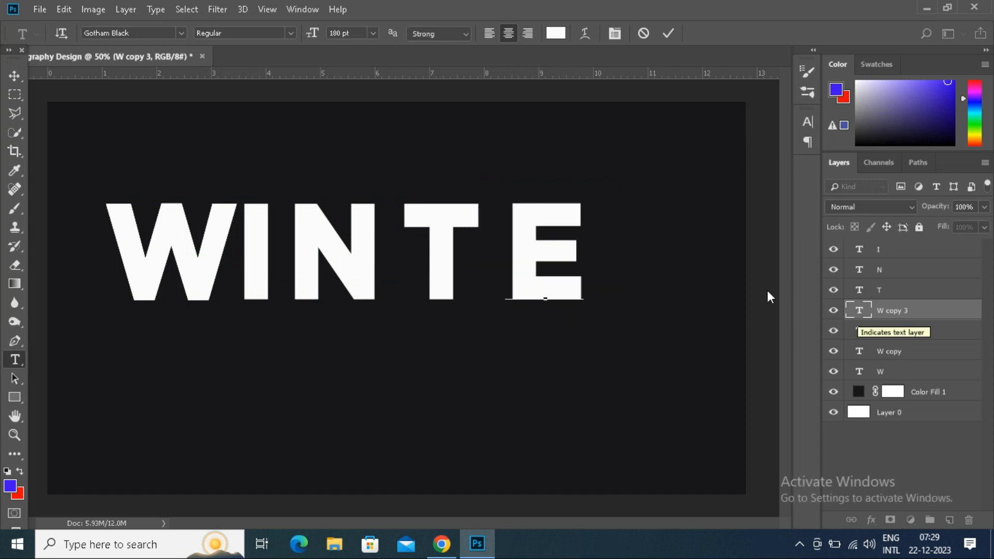
click(667, 33)
key(v)
drag(532, 226, 514, 224)
Move W copy 2 to the right of the E, replace its text with R and bring it closer to the E.
click(209, 249)
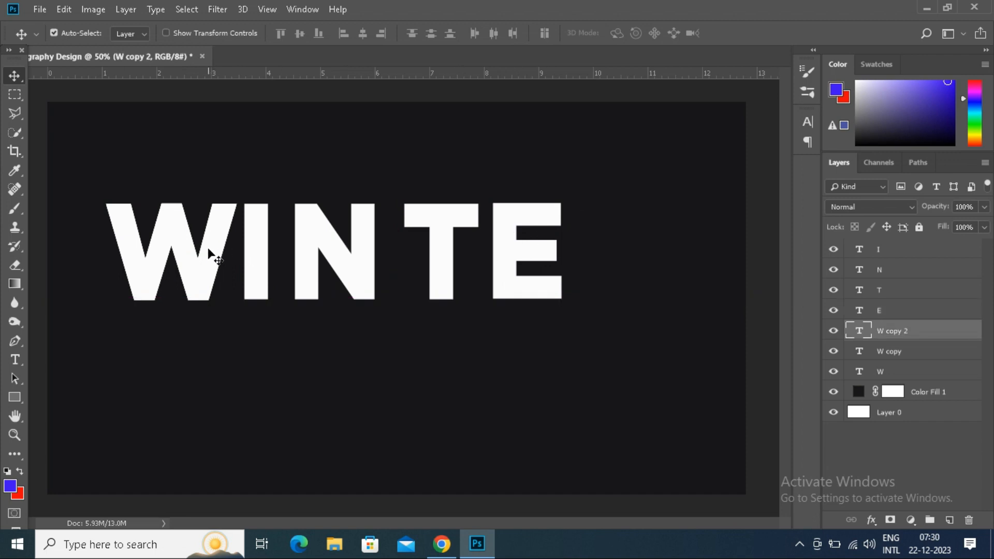
drag(207, 249, 665, 278)
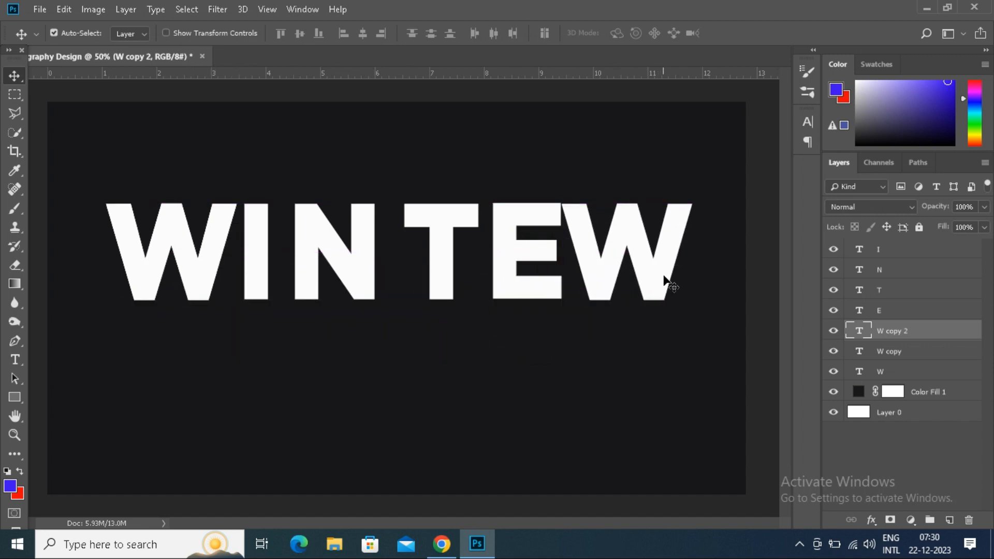
double_click(854, 331)
text(R)
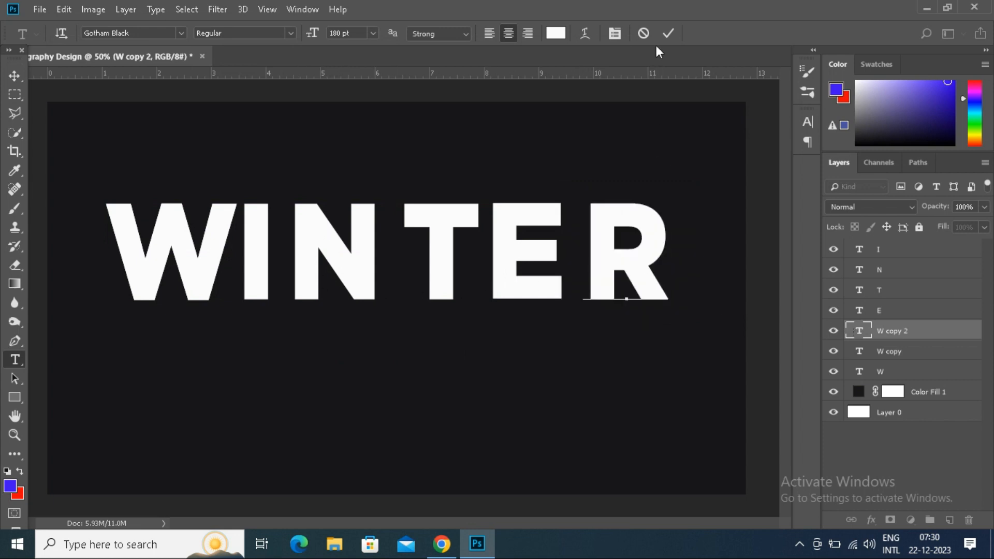
click(667, 33)
key(v)
drag(619, 220, 596, 216)
Move the W copy layer to the right of the R and replace its text with S.
click(186, 267)
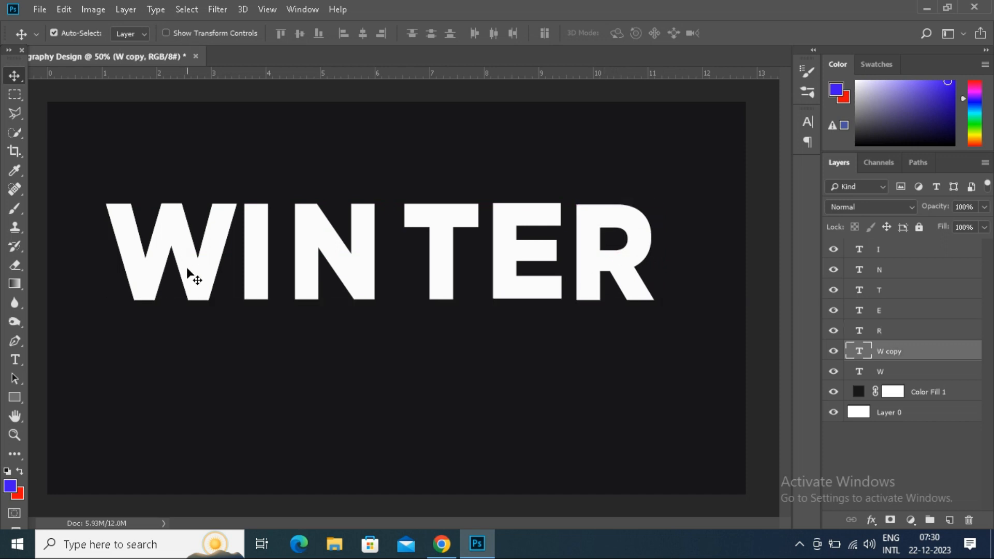
drag(187, 253, 744, 328)
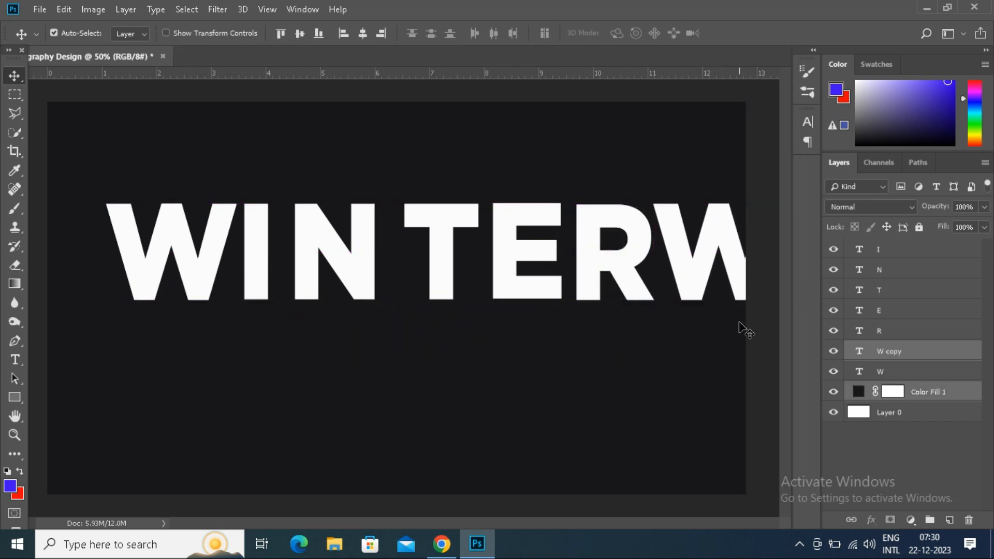
click(860, 352)
double_click(860, 352)
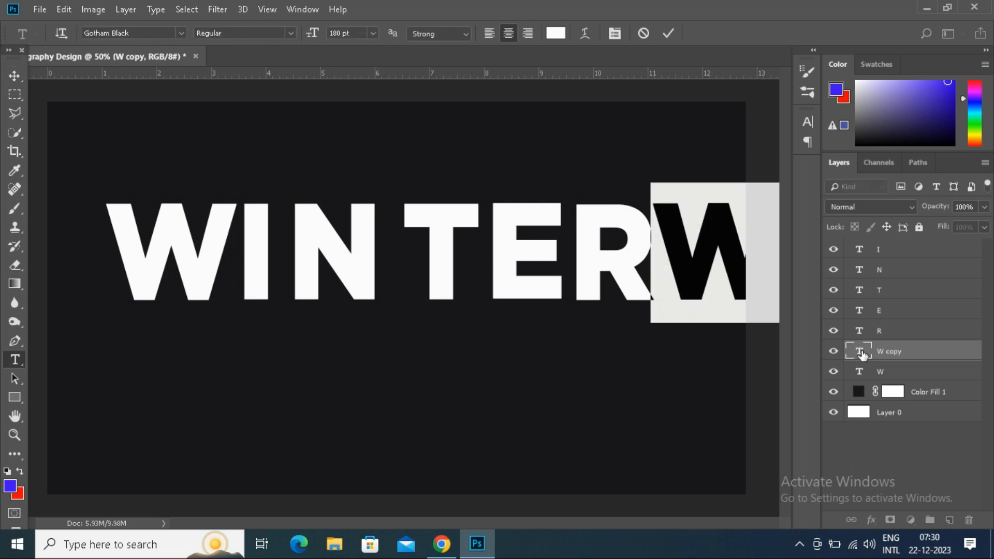
text(S)
click(666, 36)
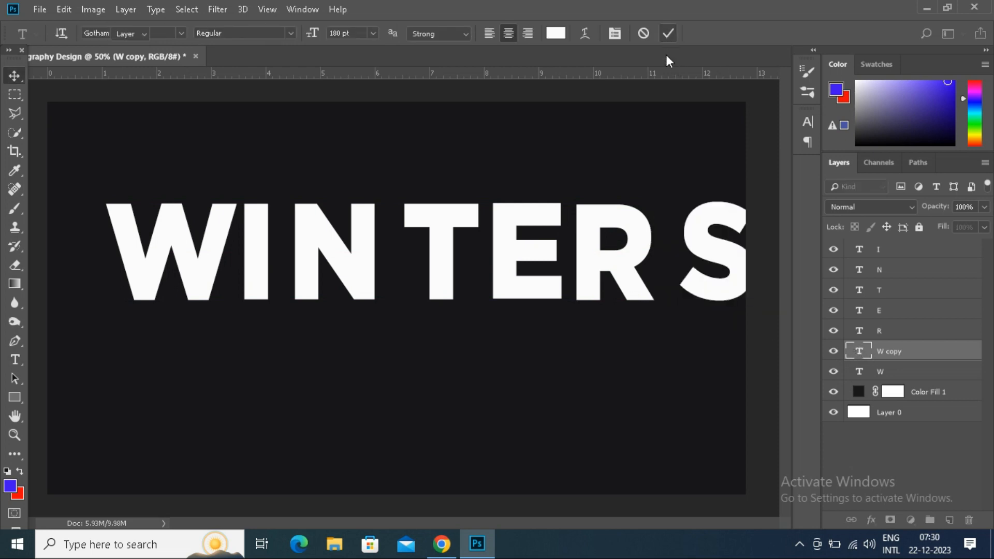
key(v)
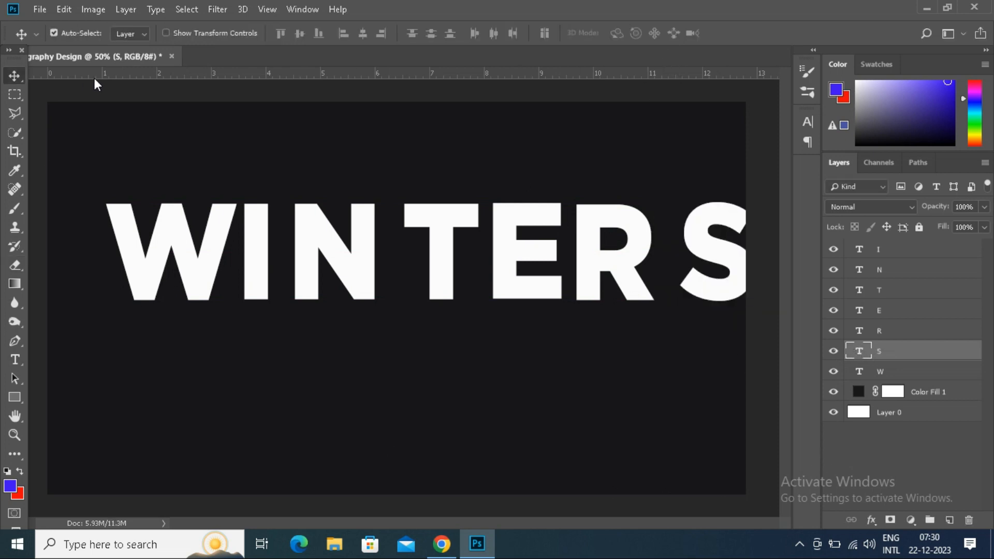
Move the W layer to the top of the layer stack and align the bottom edges of all seven letter layers.
drag(905, 369, 909, 251)
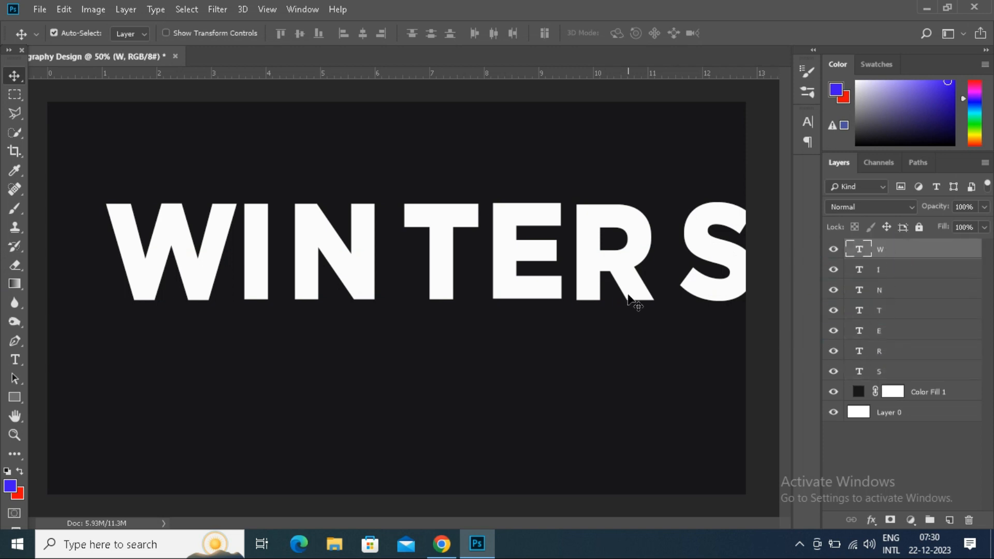
shift+click(914, 376)
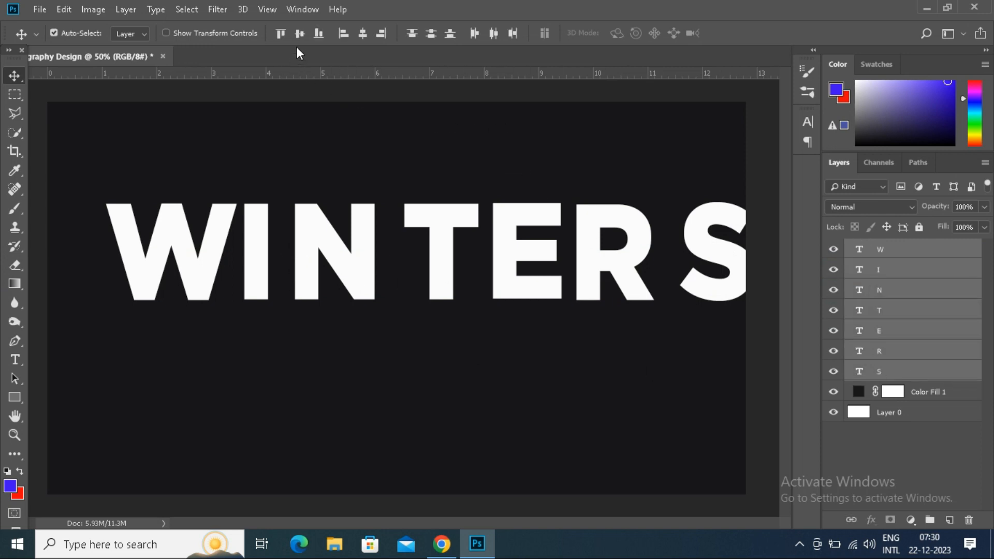
click(316, 35)
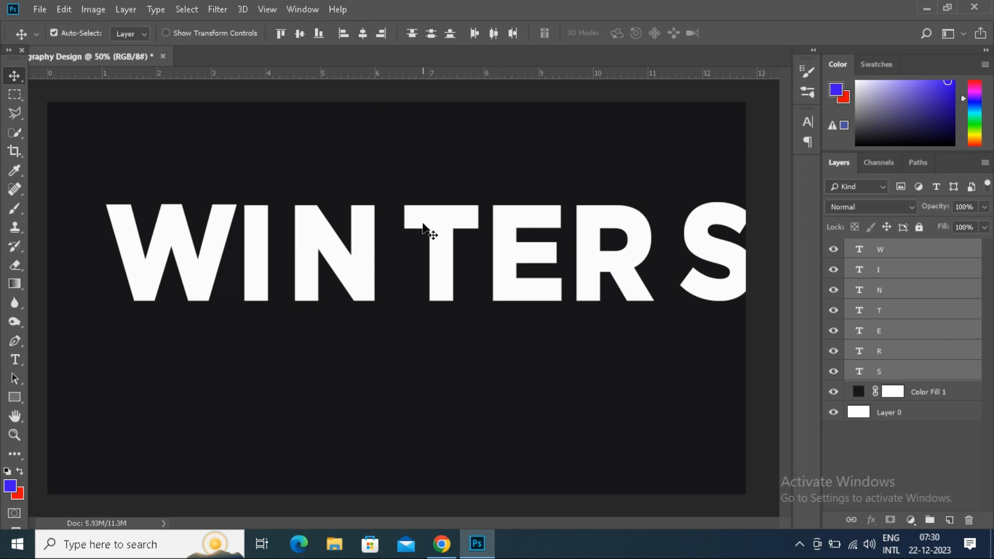
Try to distribute the seven letter layers evenly by their right edges.
click(507, 32)
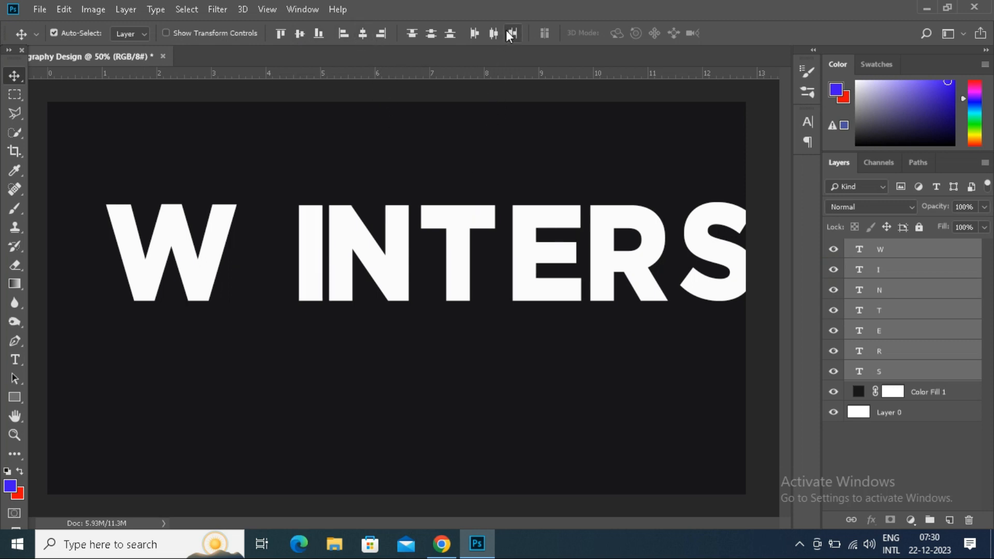
click(507, 32)
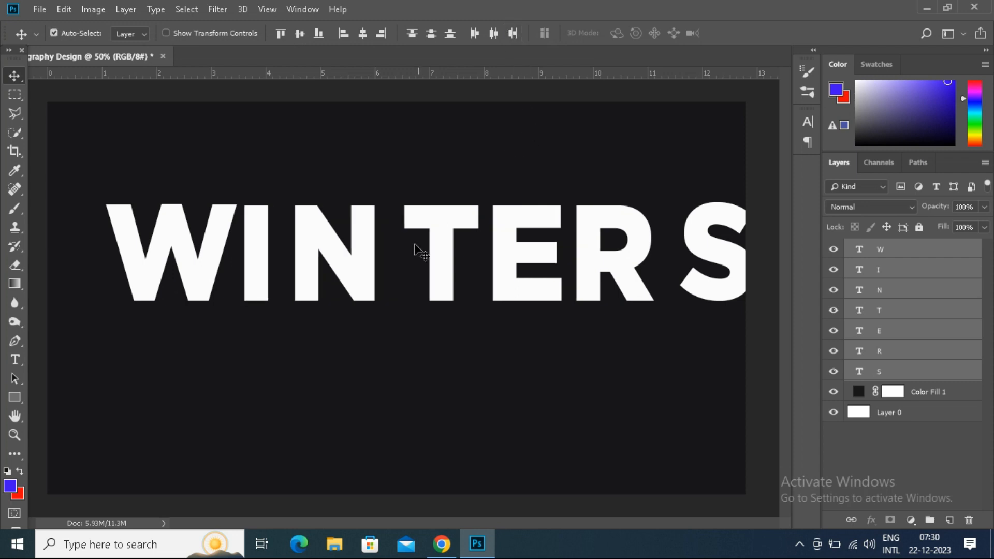
Shift the N, T, E and R left one by one so that each sits close to the preceding letter.
click(904, 250)
mouse_move(302, 262)
mouse_down()
mouse_move(304, 250)
mouse_move(290, 250)
mouse_up()
click(444, 233)
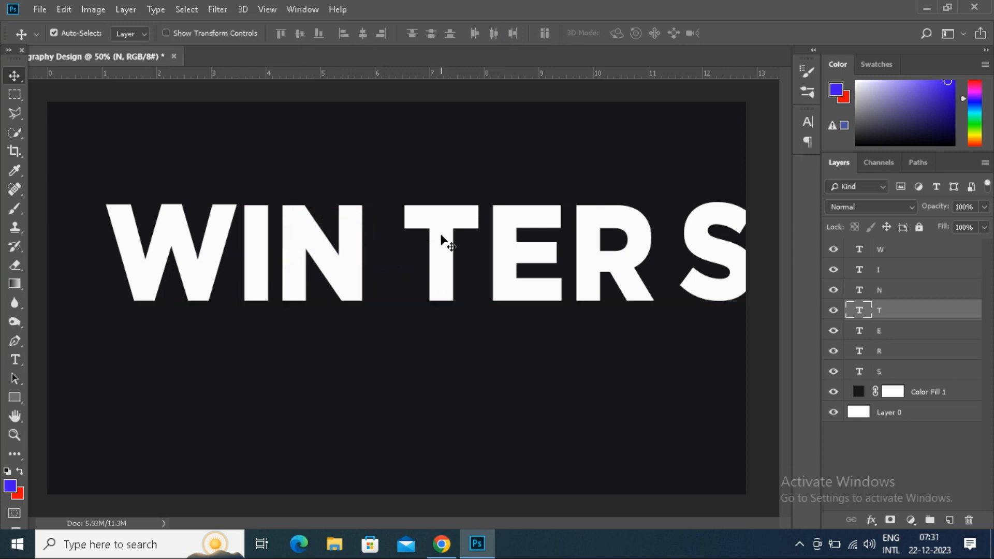
drag(444, 233, 411, 232)
click(509, 231)
drag(509, 231, 477, 221)
click(584, 240)
drag(583, 240, 550, 223)
Move the S close to the R and align the bottom edges of all seven letter layers again.
click(696, 238)
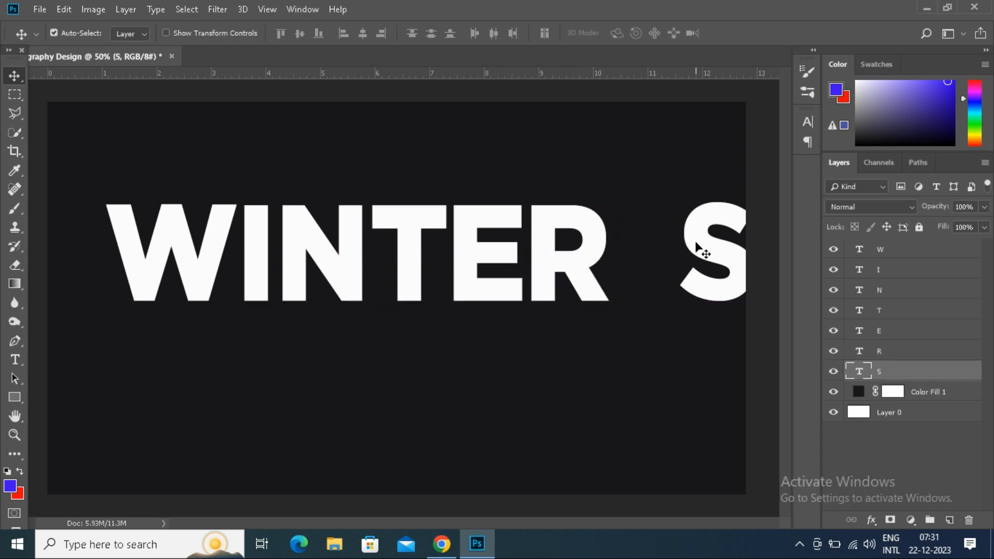
drag(699, 248, 634, 243)
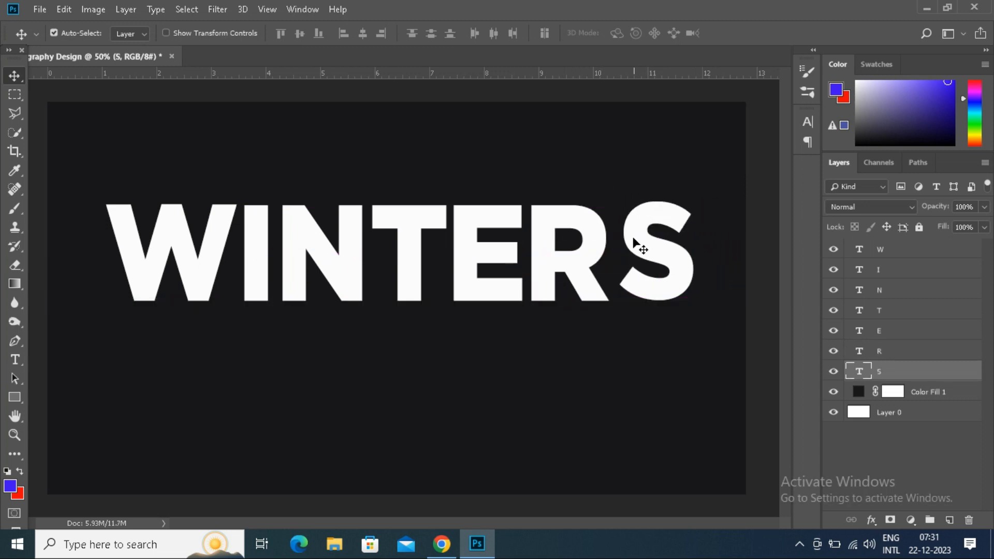
key(shift+Left)
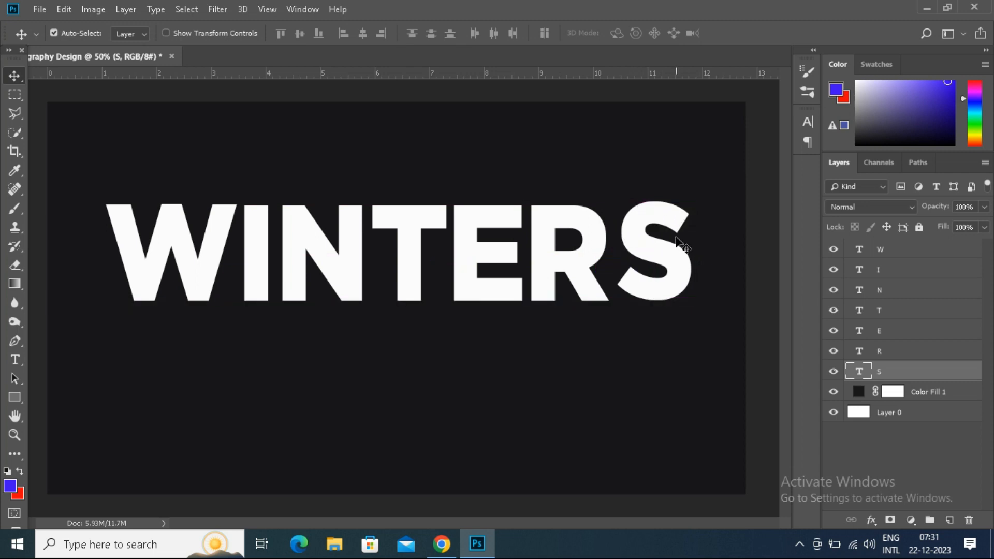
shift+click(894, 252)
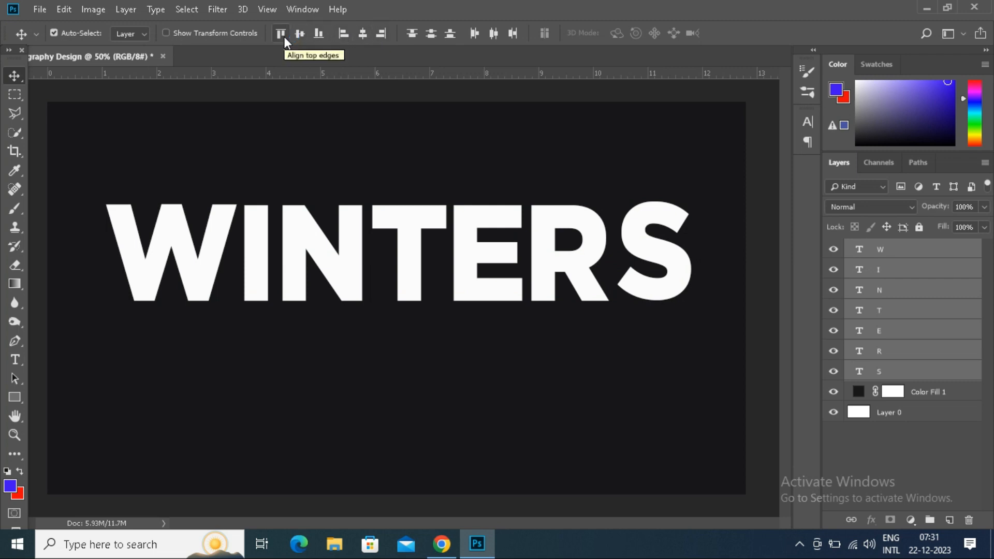
click(318, 34)
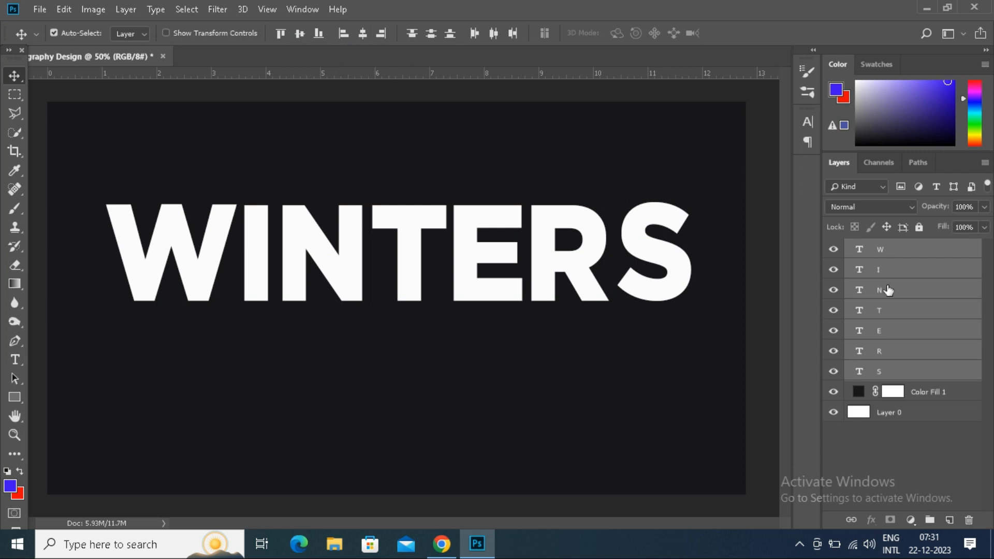
Add a layer mask to the W layer and fade the W out towards its right side with a black-to-white linear gradient on the mask.
click(884, 252)
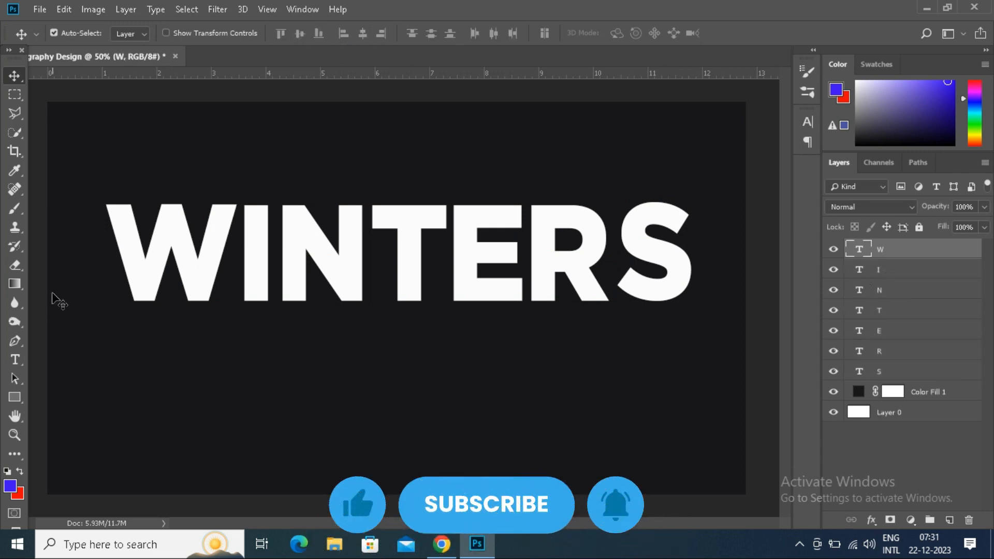
click(889, 519)
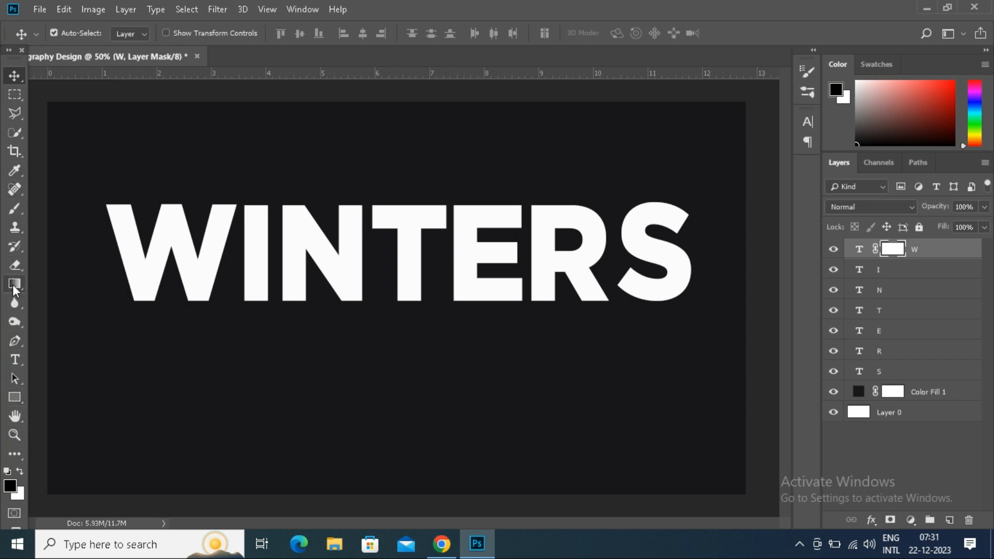
drag(15, 284, 69, 285)
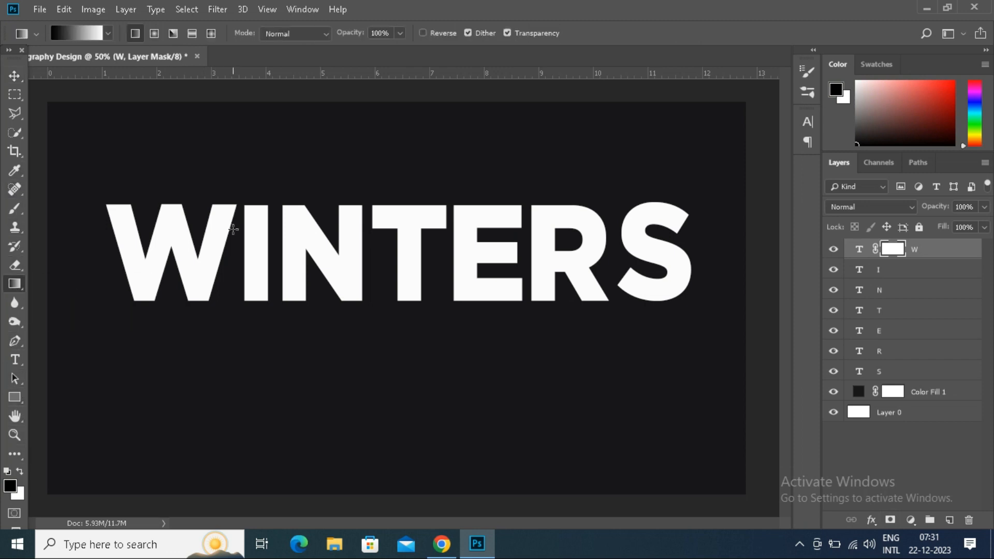
double_click(858, 248)
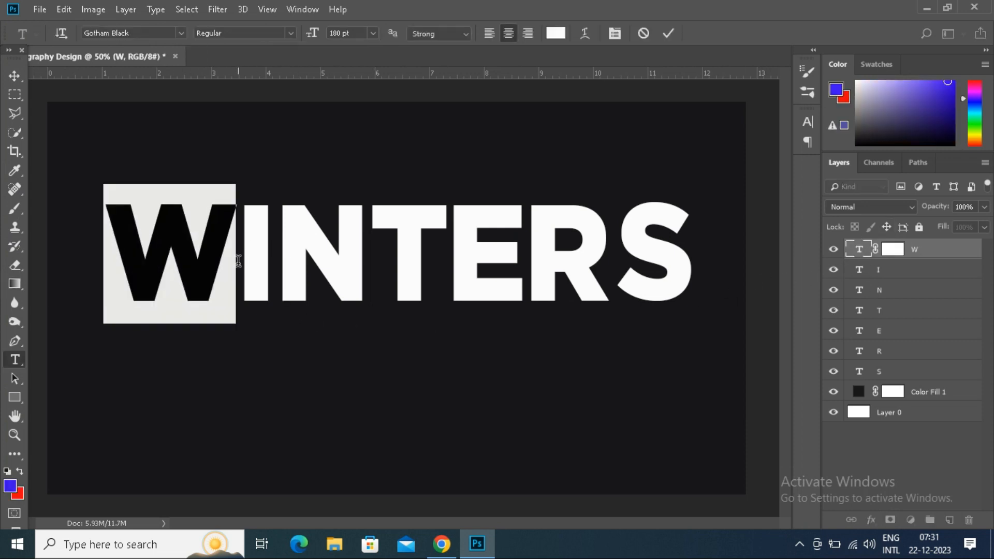
drag(16, 360, 17, 364)
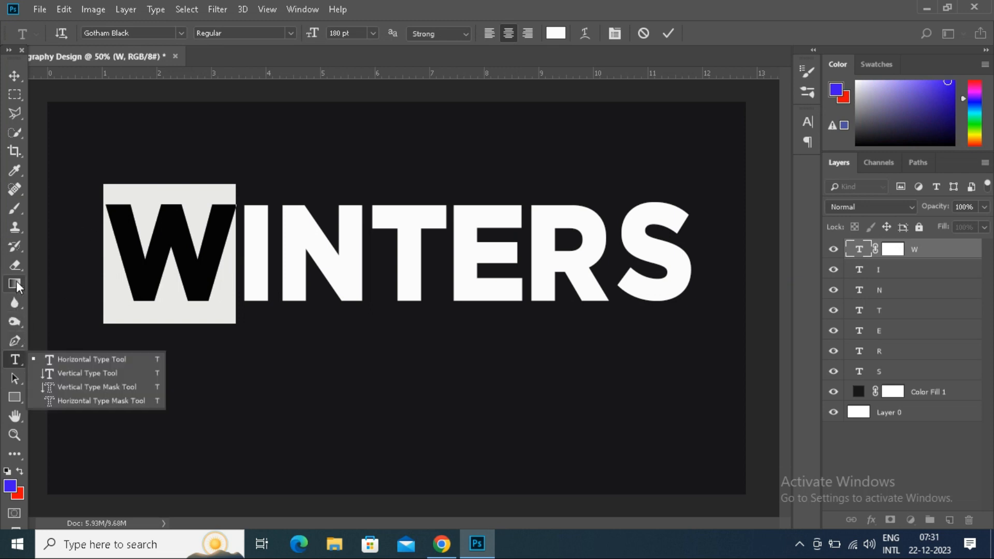
drag(16, 281, 127, 275)
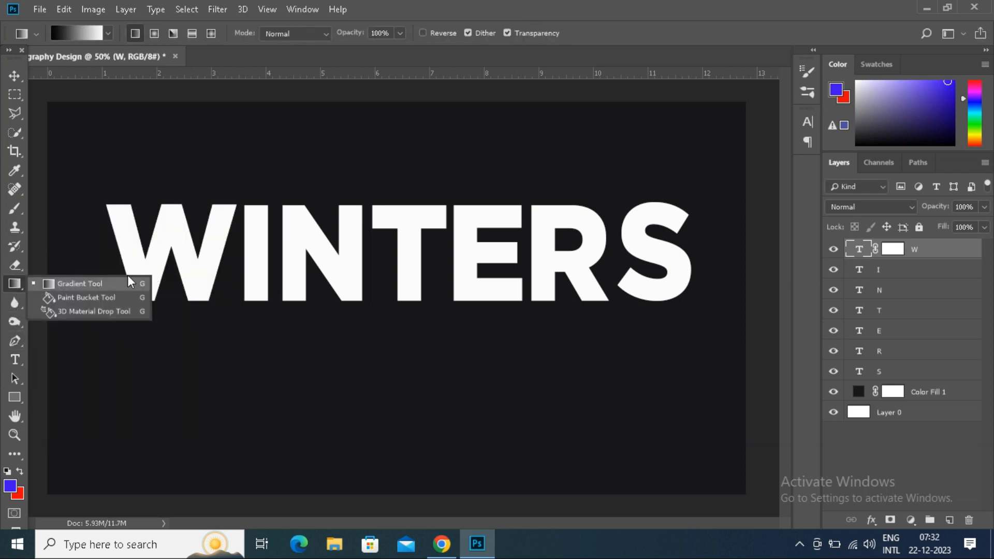
click(94, 283)
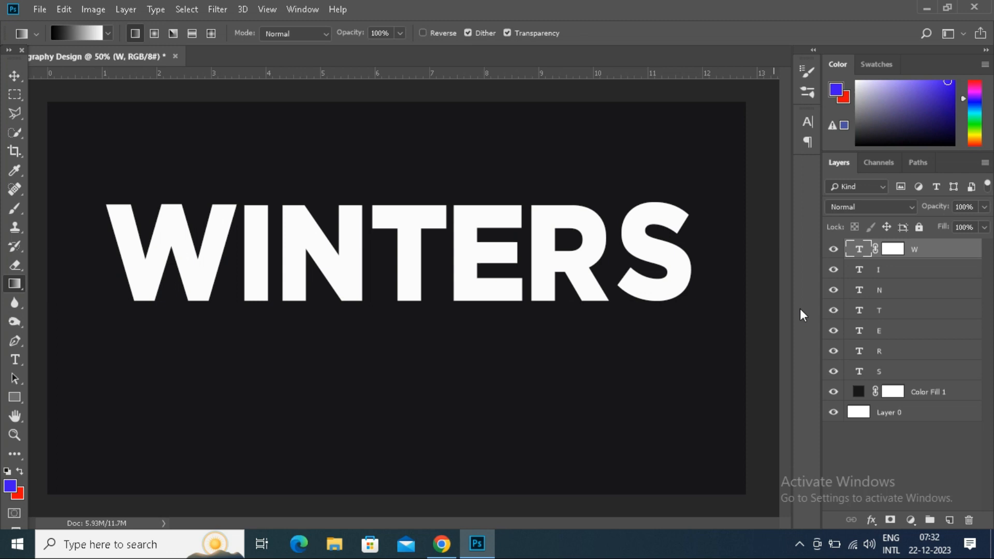
click(889, 250)
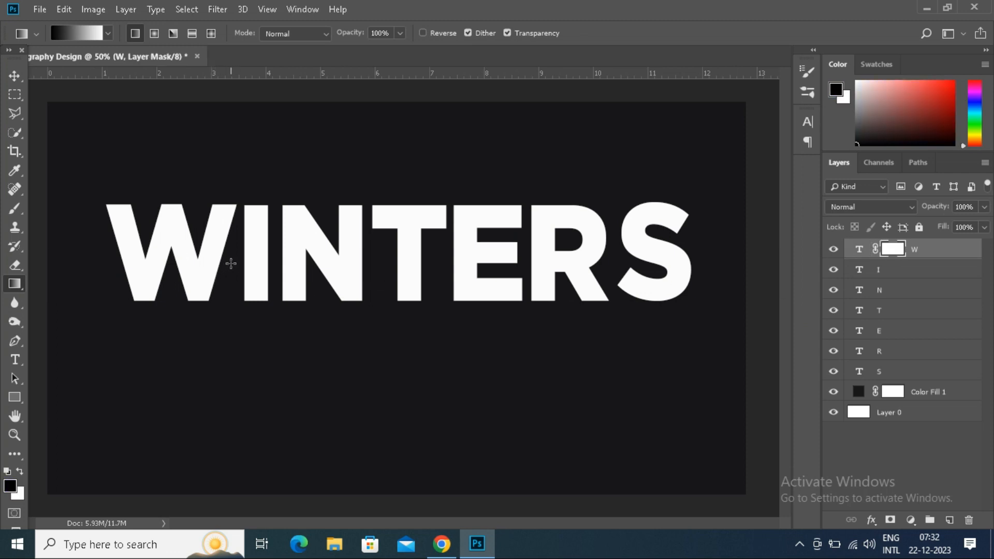
drag(154, 262, 107, 262)
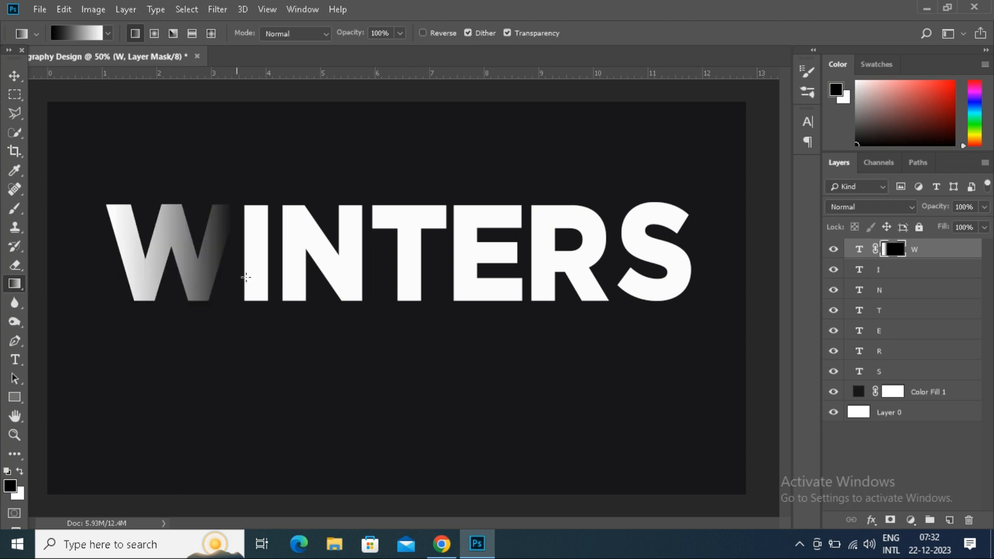
Add layer masks to the I and N layers and fade each letter out towards its right side with a black-to-white linear gradient.
click(878, 270)
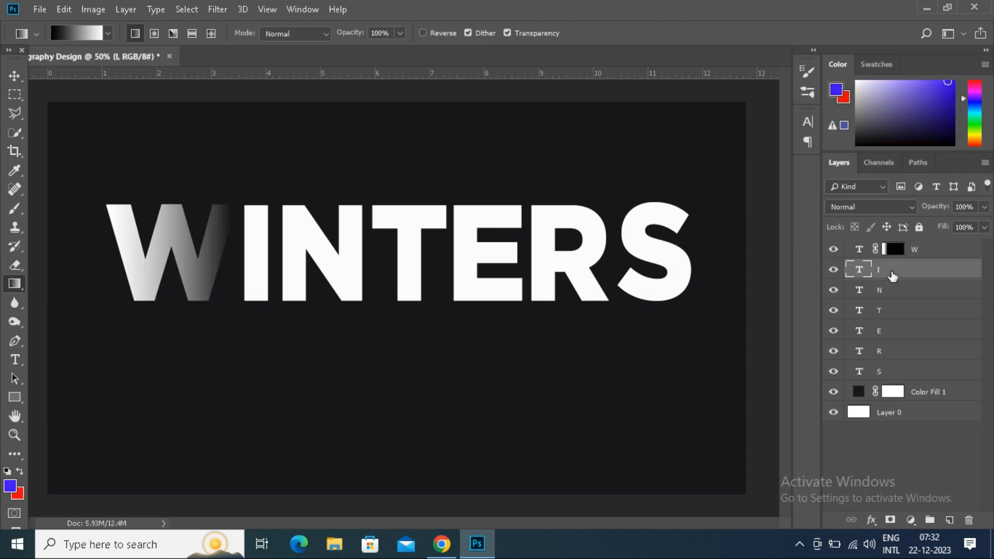
click(890, 520)
click(890, 519)
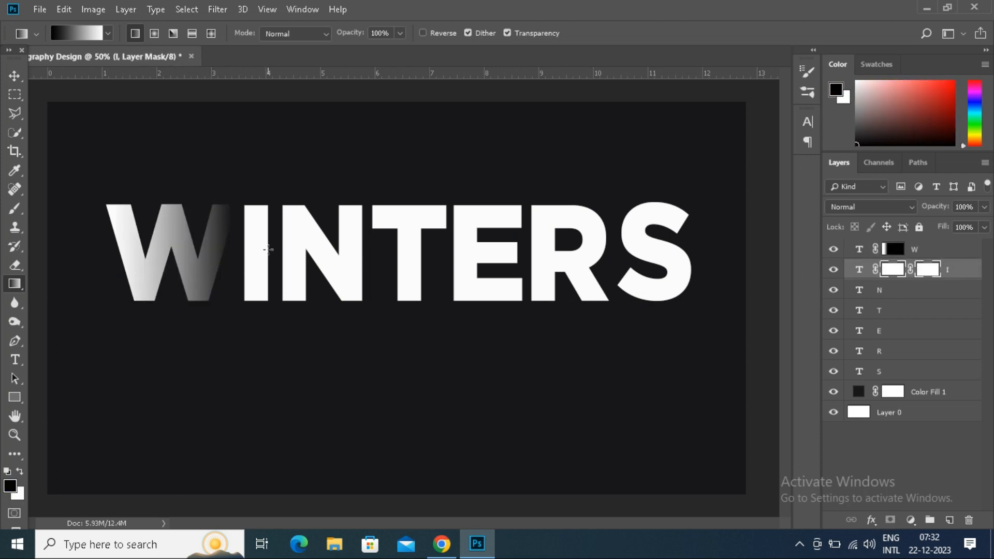
drag(245, 250, 244, 250)
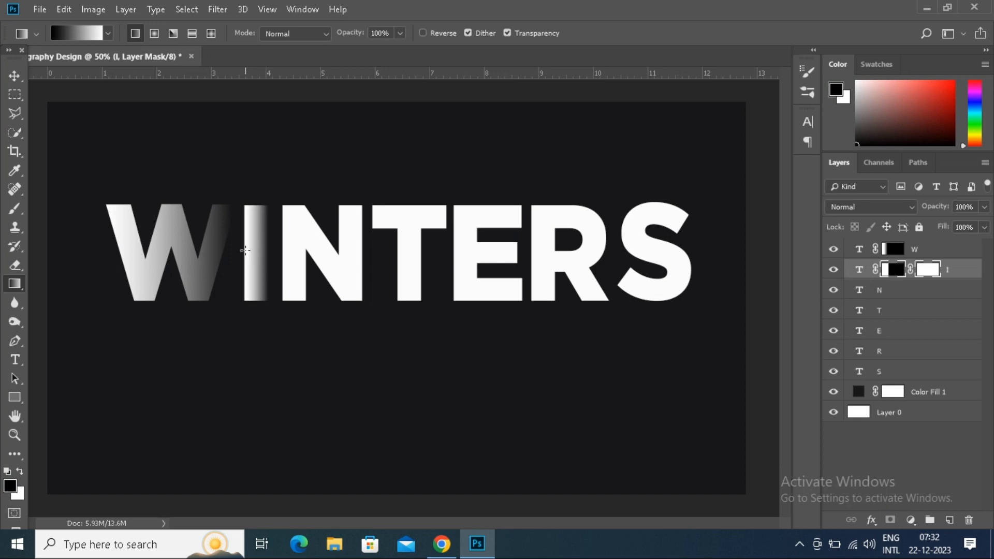
click(897, 294)
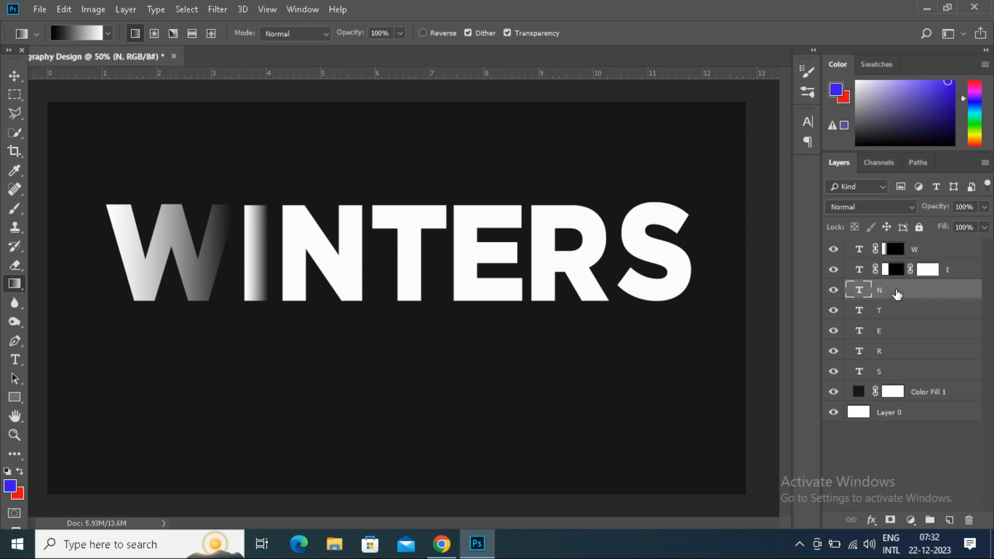
click(890, 519)
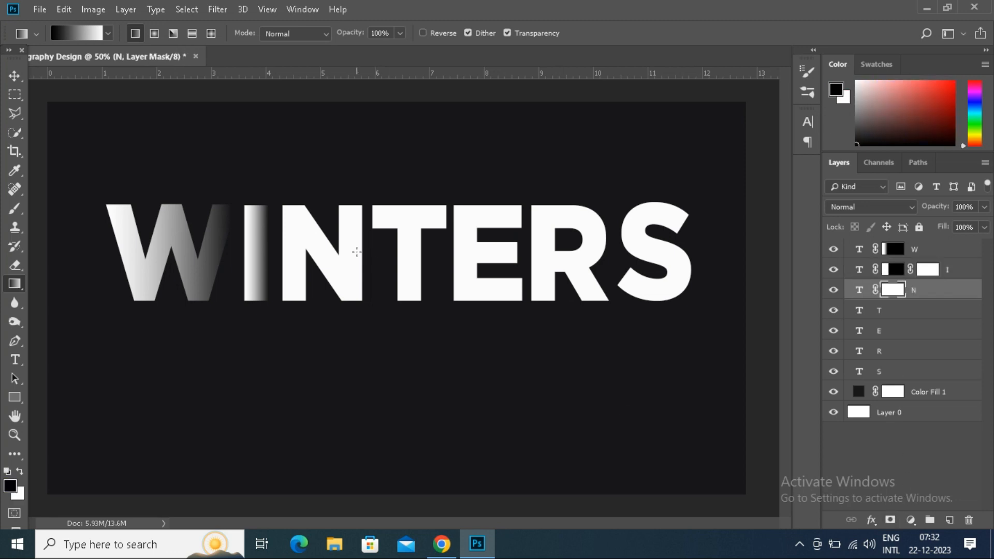
drag(363, 253, 284, 248)
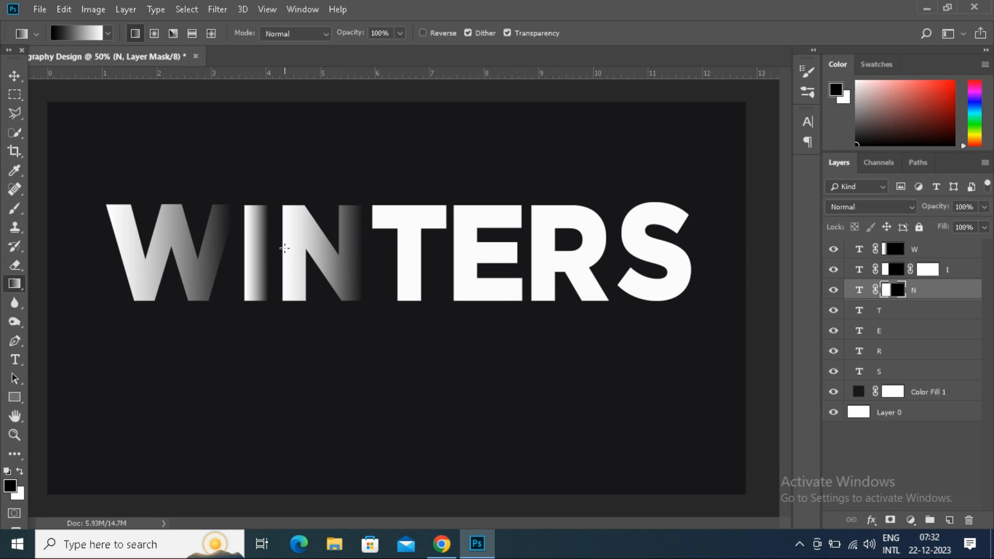
Mask the T and E layers and fade both letters out towards their right sides with a black-to-white linear gradient.
click(913, 310)
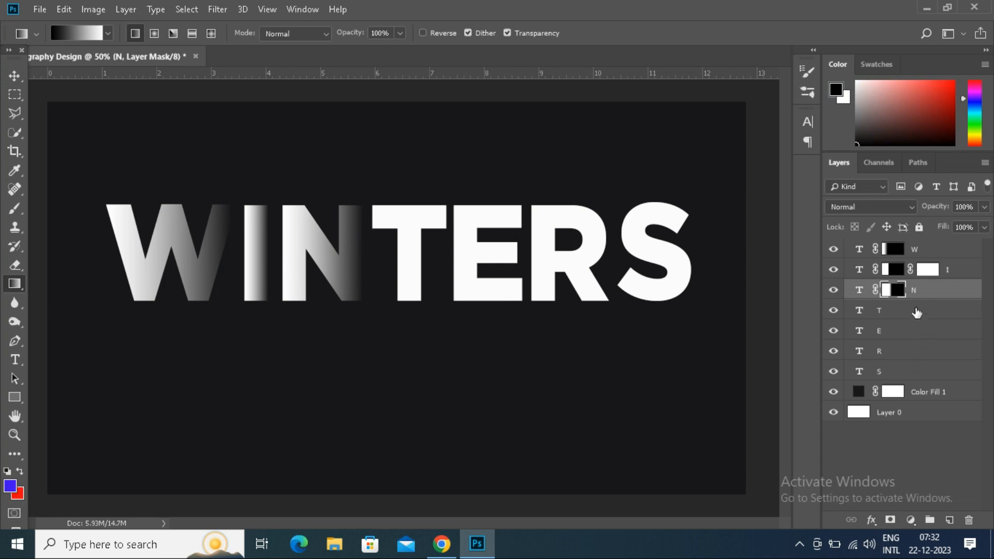
click(890, 520)
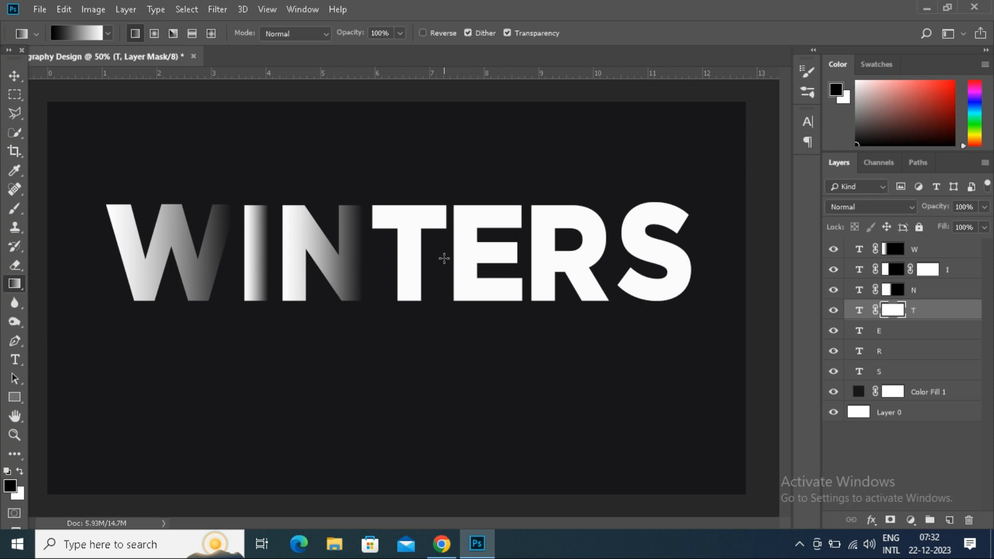
drag(444, 258, 374, 260)
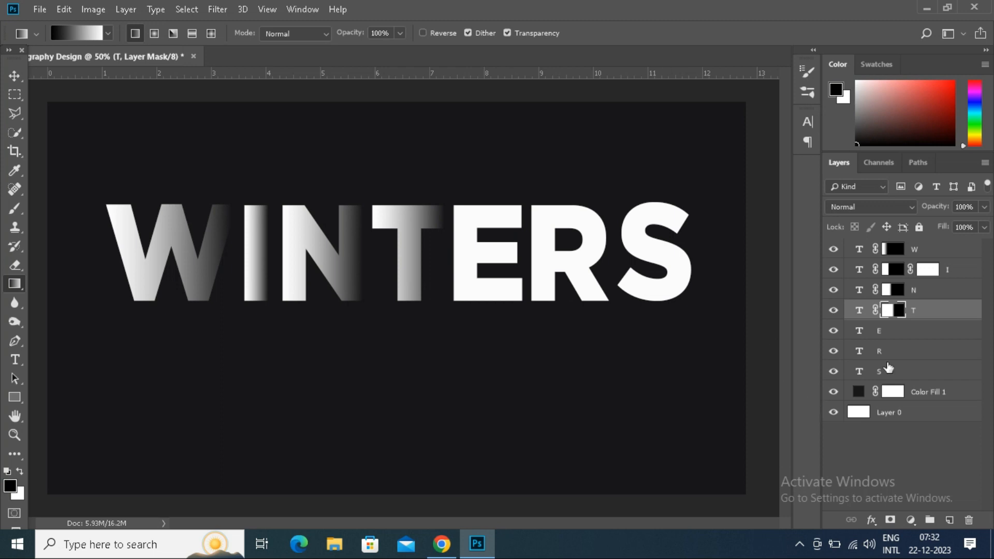
click(896, 332)
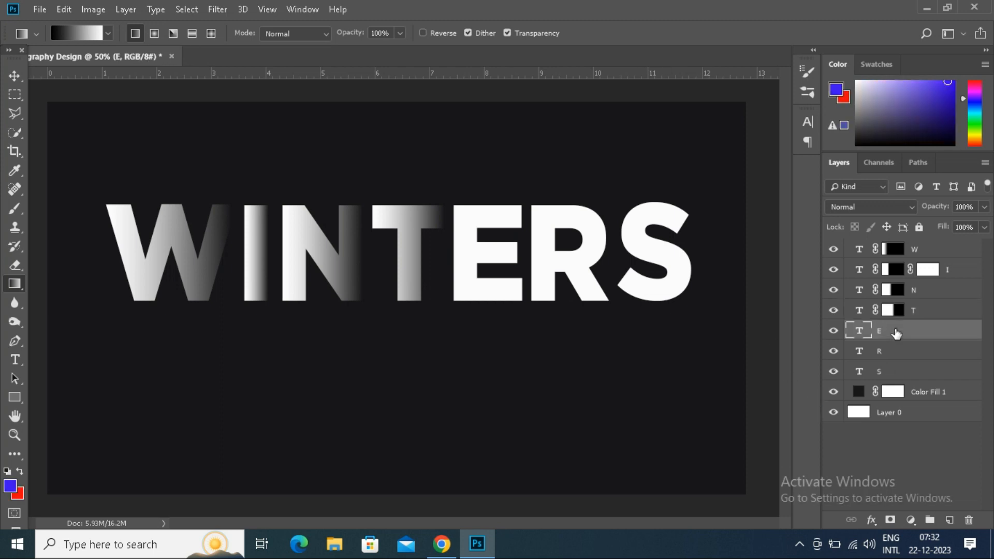
click(890, 519)
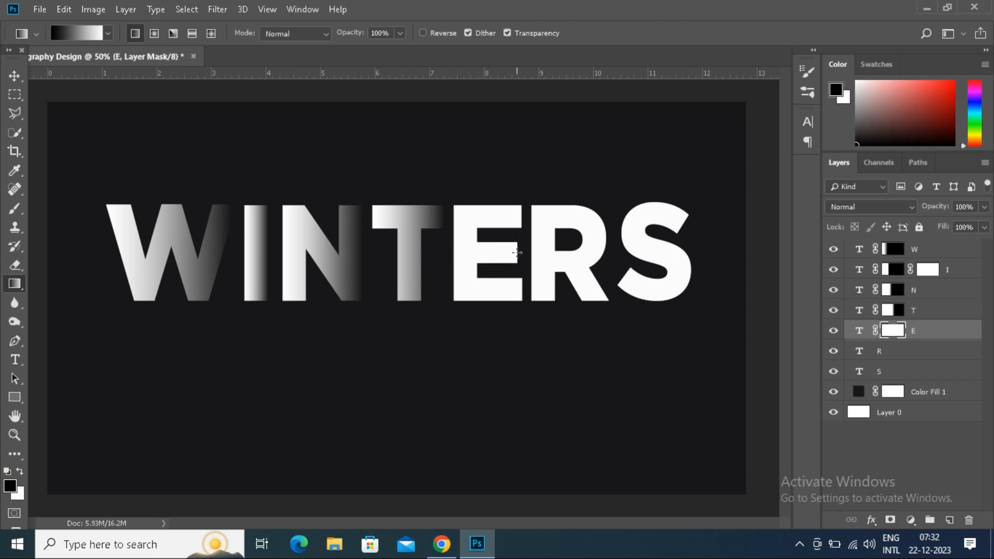
drag(518, 252, 452, 253)
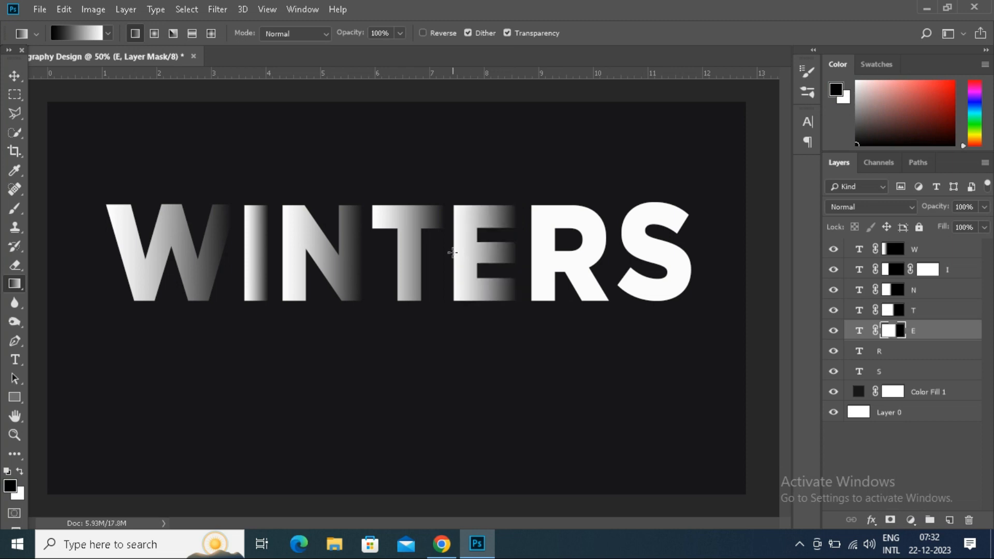
Give the R and S layers layer masks and fade both letters out towards the right with a black-to-white linear gradient.
click(897, 354)
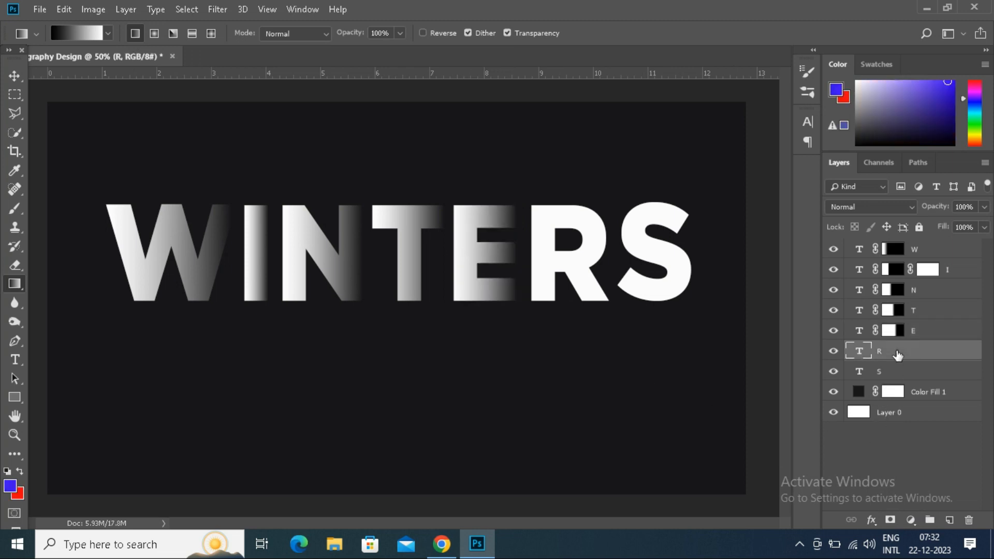
click(890, 520)
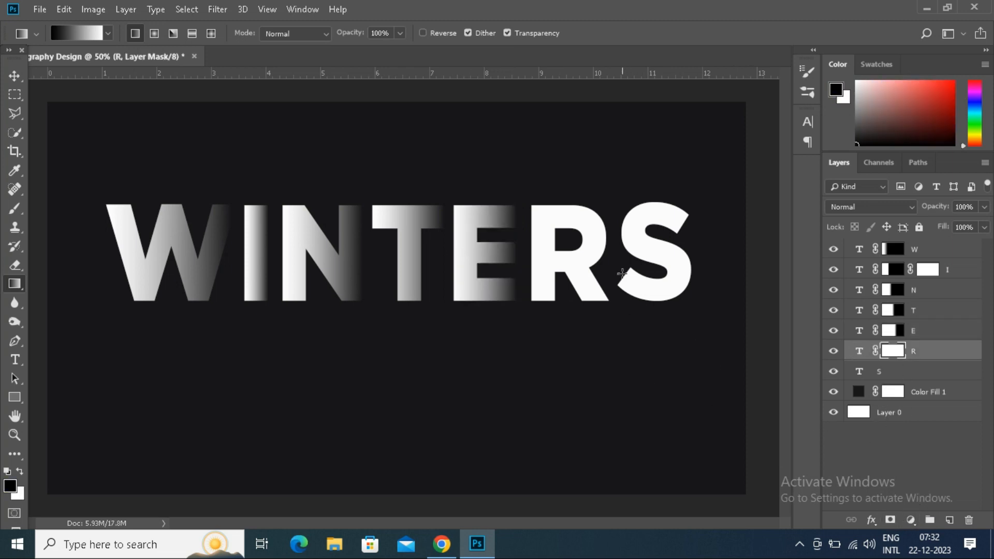
drag(605, 257, 531, 255)
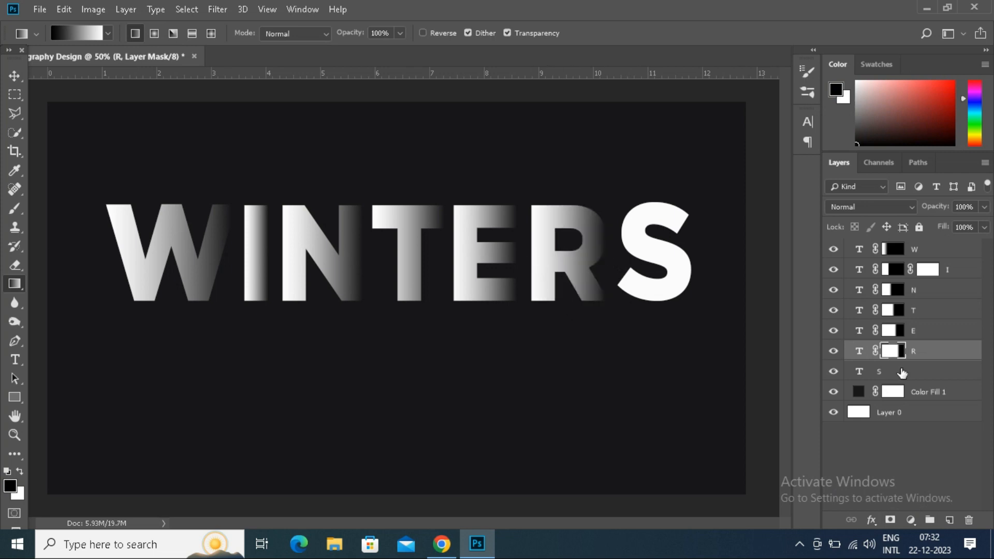
click(894, 375)
click(890, 519)
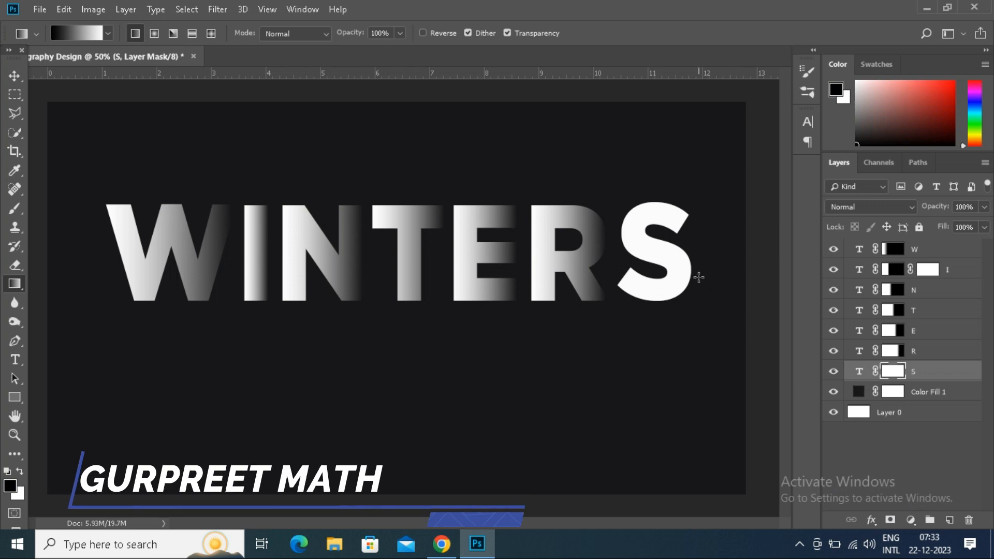
drag(691, 266, 625, 264)
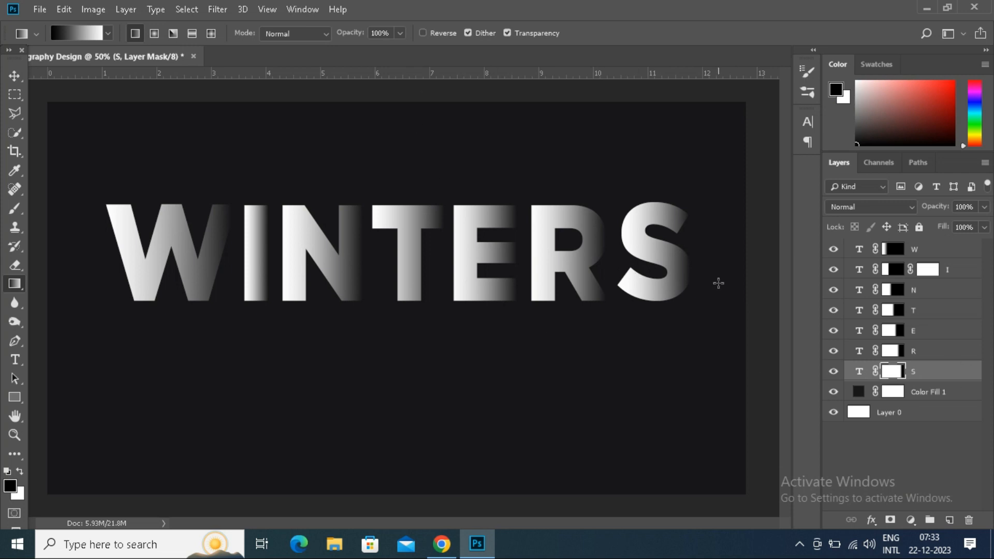
Shift the I, N and T left so that each sits tight against the faded edge of the preceding letter.
click(15, 78)
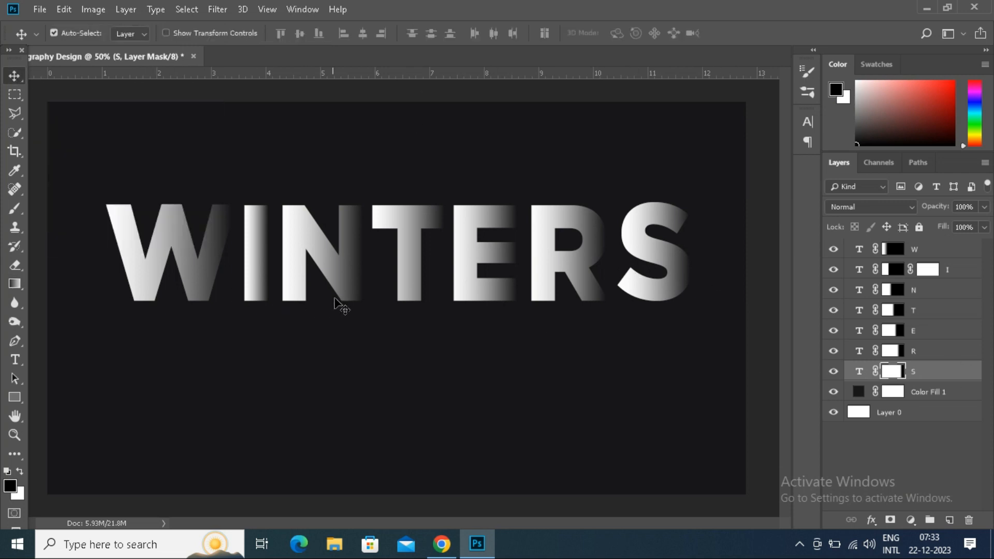
click(399, 230)
click(248, 263)
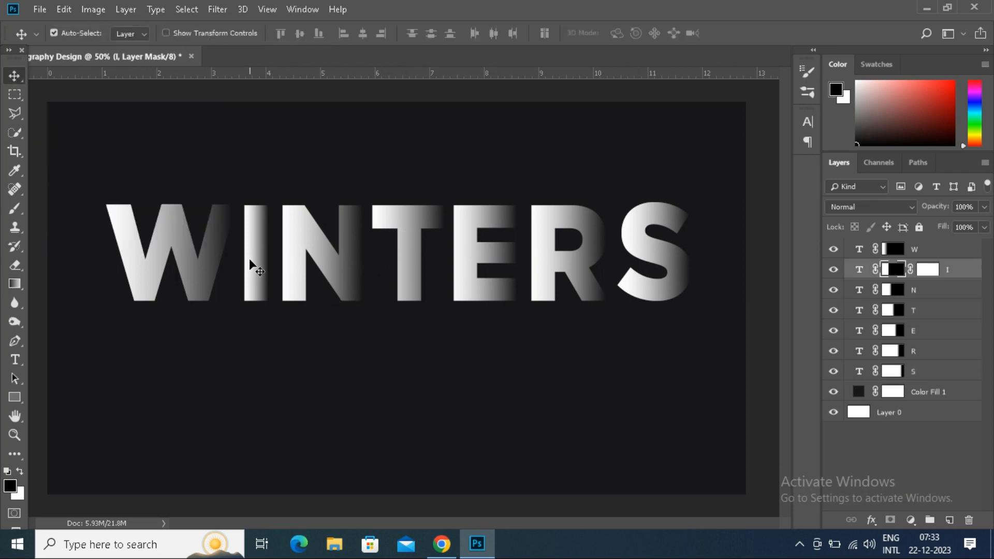
drag(250, 258, 278, 261)
click(407, 262)
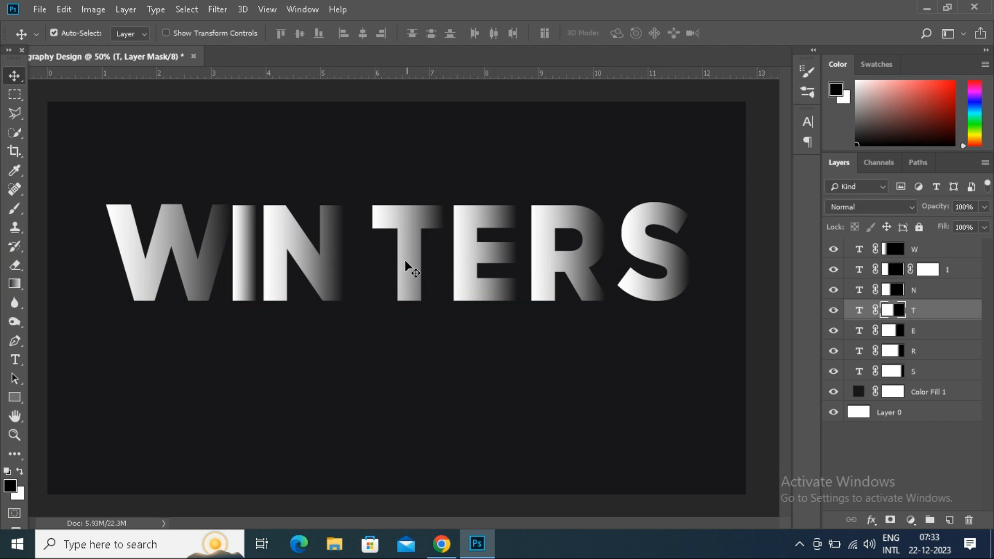
drag(379, 264, 371, 235)
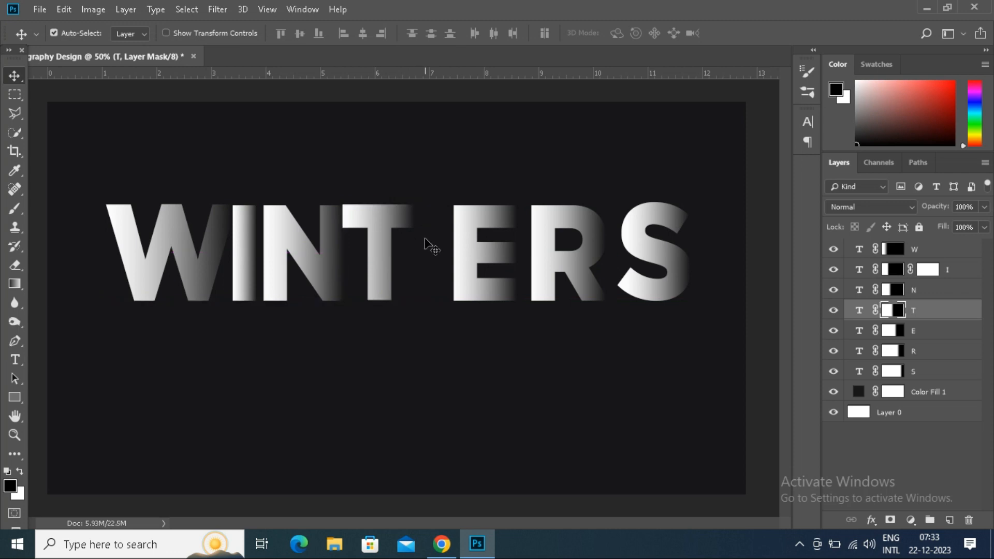
Move the E, R and S left one by one until each touches or slightly overlaps the faded edge of the letter before it.
click(475, 248)
drag(473, 246, 436, 246)
drag(553, 252, 501, 254)
drag(646, 260, 578, 250)
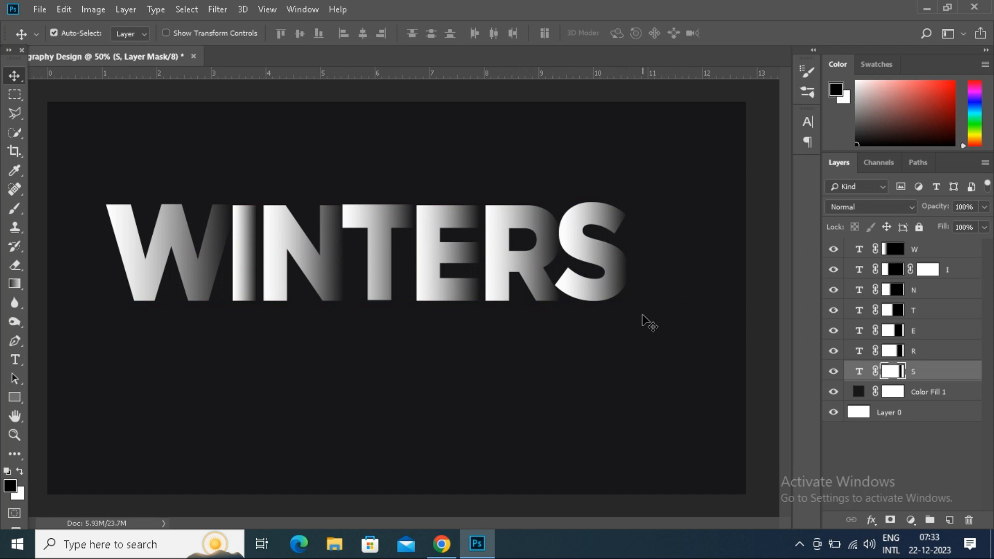
Align the bottom edges of all seven letter layers and put the layers into one group.
shift+click(928, 251)
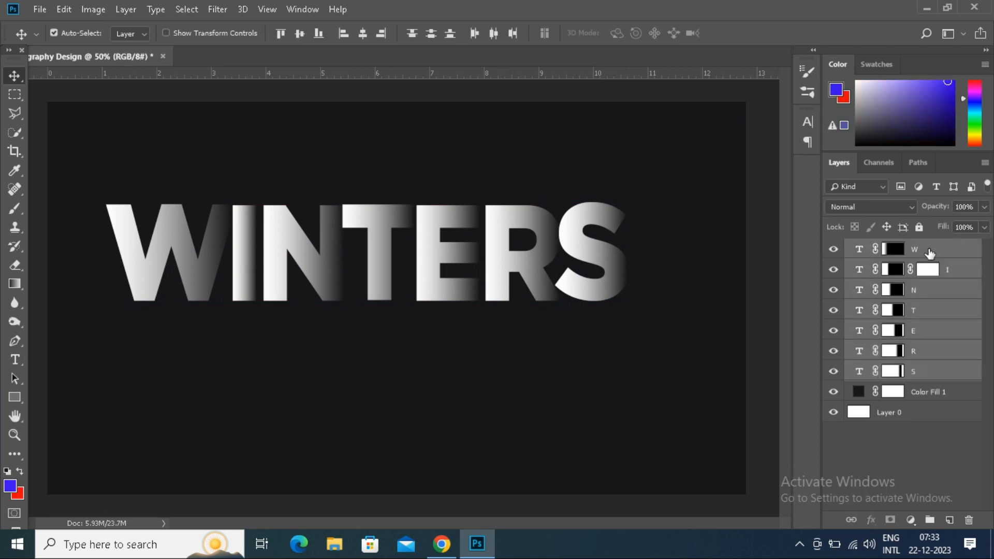
click(320, 34)
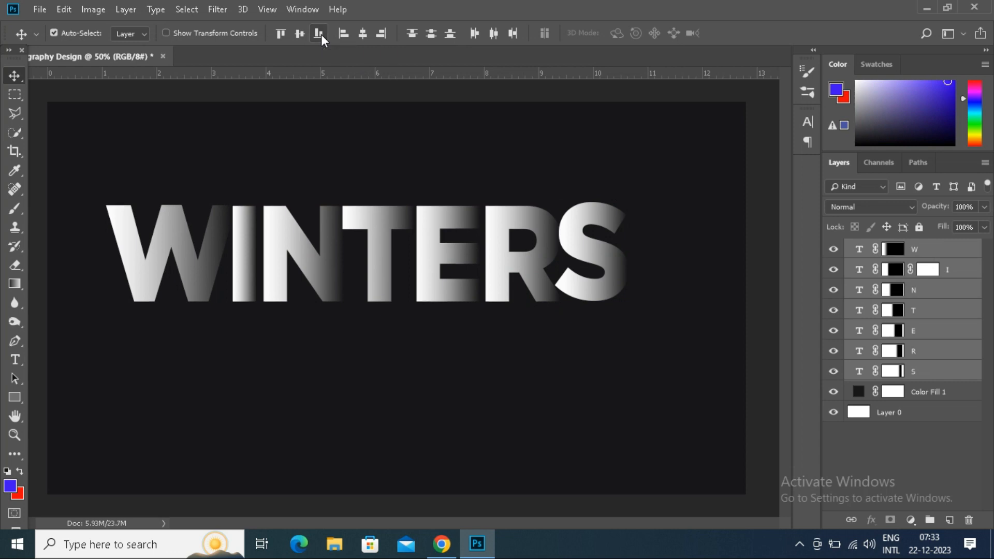
click(930, 520)
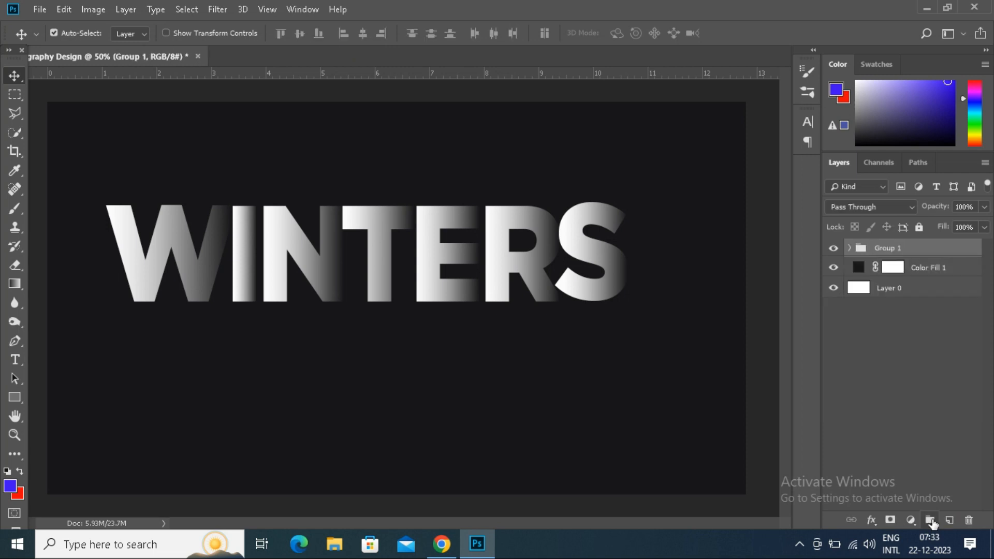
Duplicate the letter group within the Typography Design document and rename the copy Group 2.
right_click(907, 249)
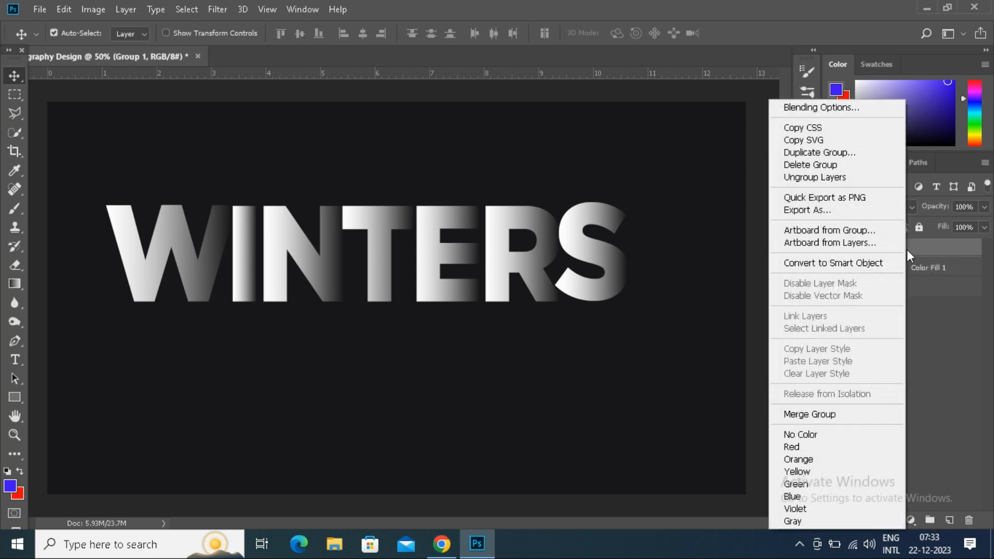
click(791, 153)
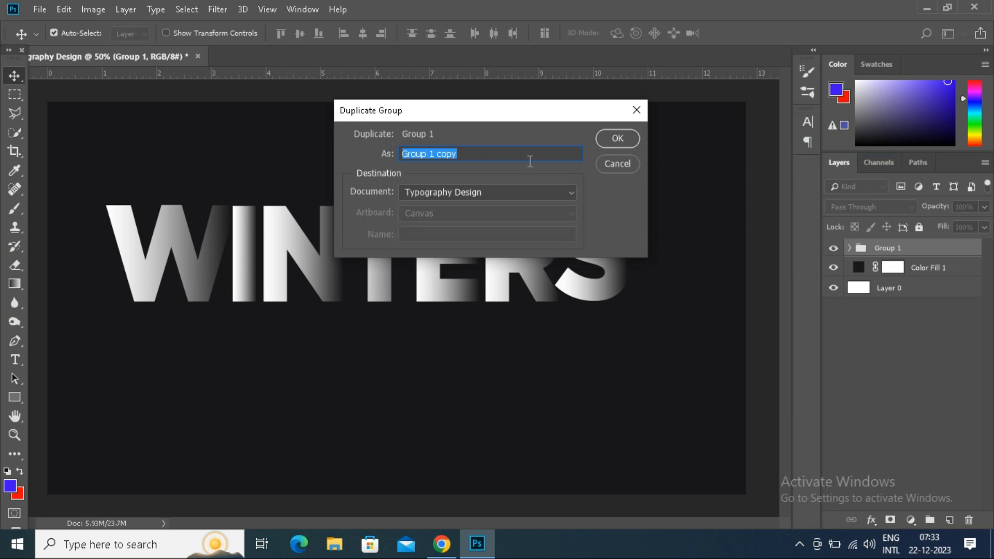
click(494, 155)
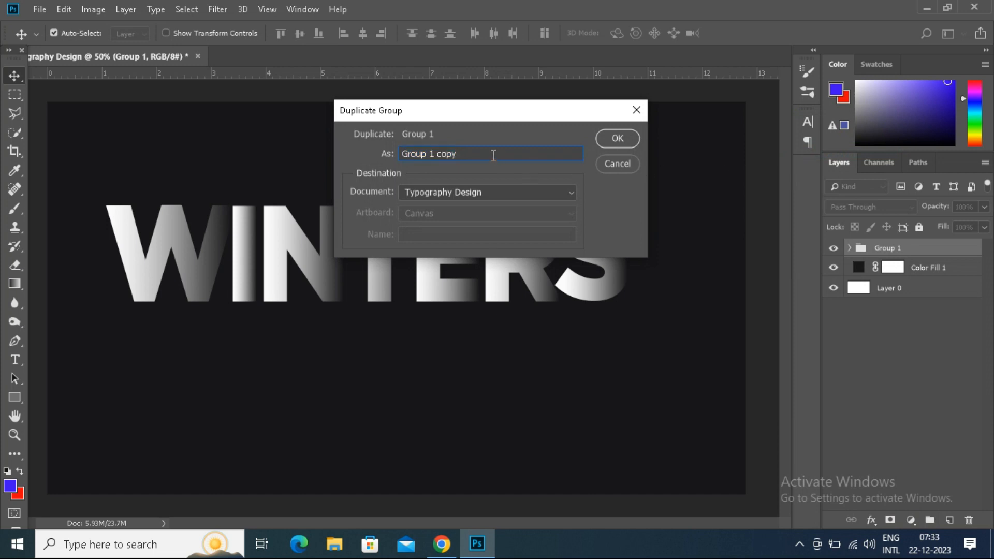
click(616, 137)
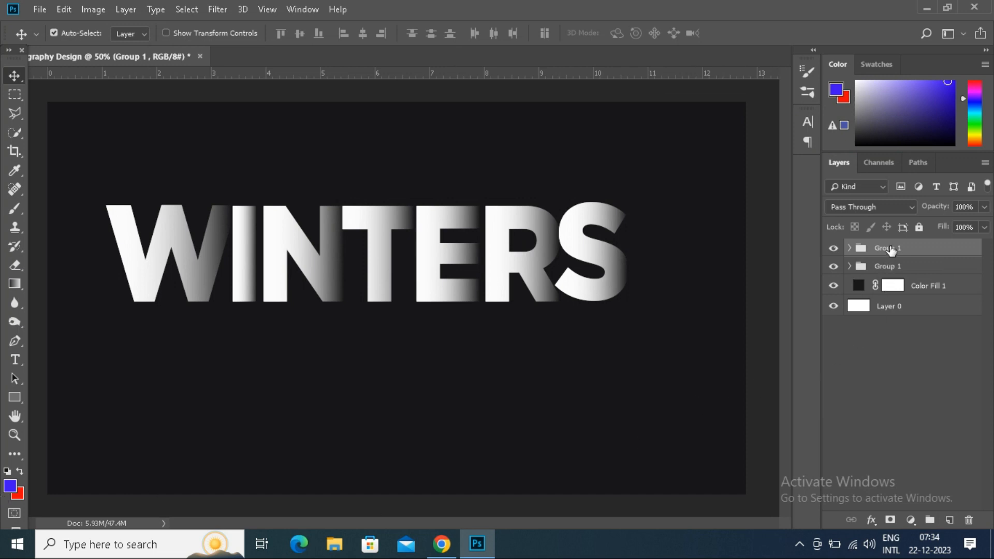
double_click(890, 249)
click(917, 247)
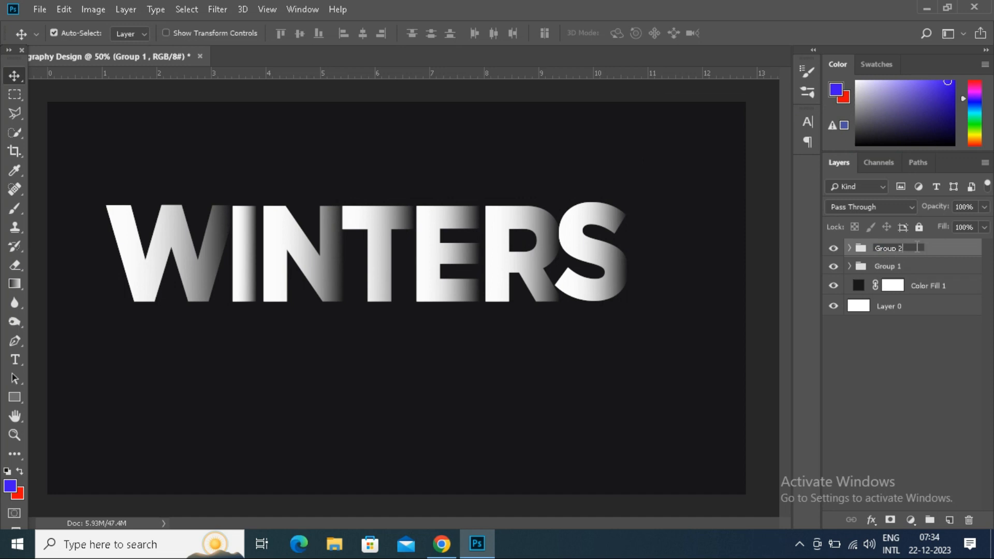
text(2)
click(921, 343)
click(914, 249)
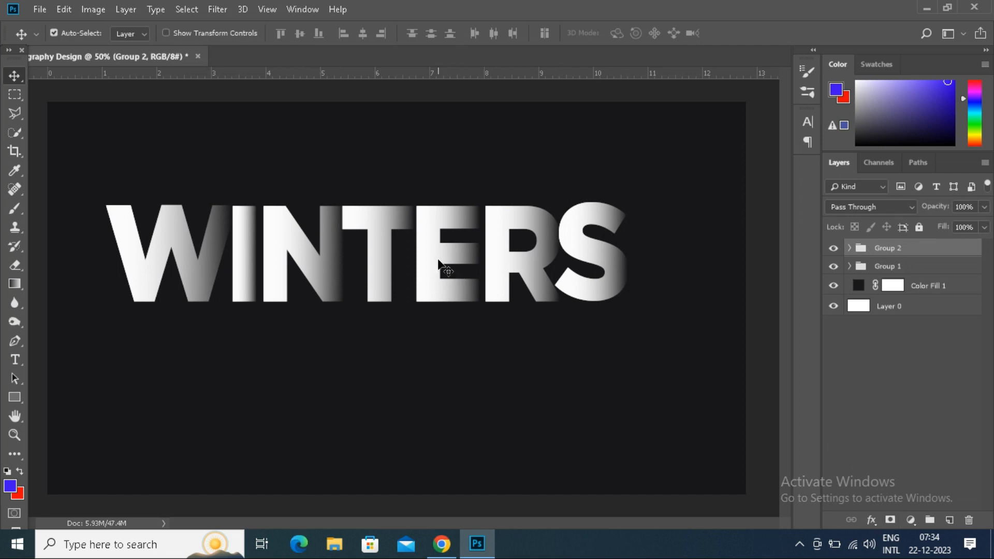
Try to move Group 2 as a whole on the canvas, and undo the move of the T.
mouse_move(438, 264)
mouse_down()
mouse_move(444, 295)
mouse_move(449, 251)
mouse_move(448, 265)
mouse_up()
click(472, 301)
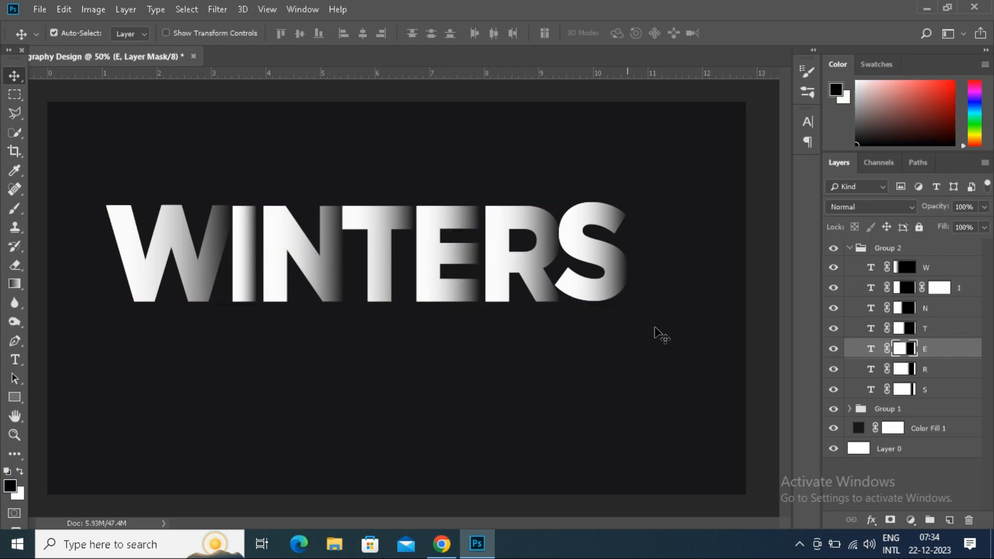
click(877, 249)
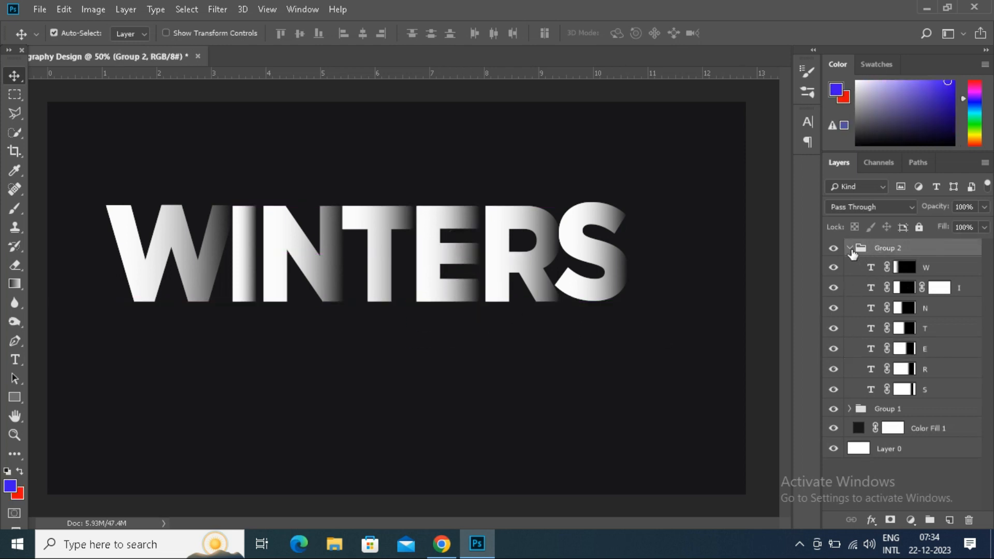
click(849, 248)
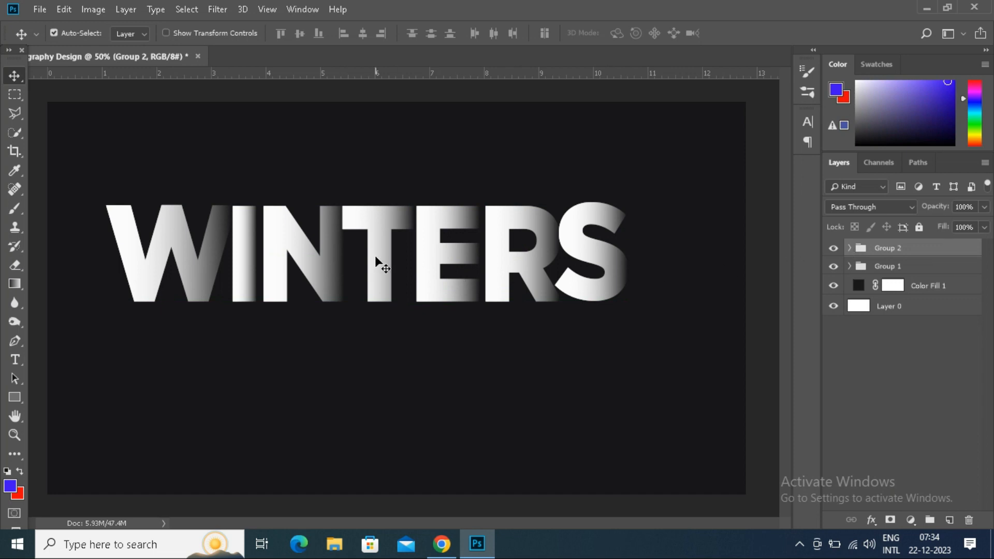
drag(375, 256, 377, 249)
key(ctrl+z)
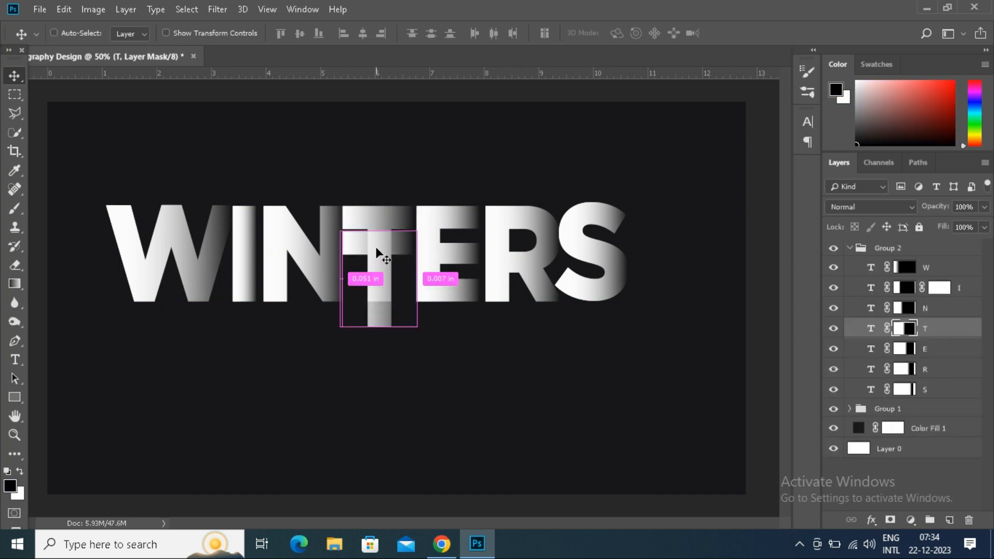
Collapse Group 2 and flip it vertically with Free Transform, using a reference point at the middle of its bottom edge.
click(849, 248)
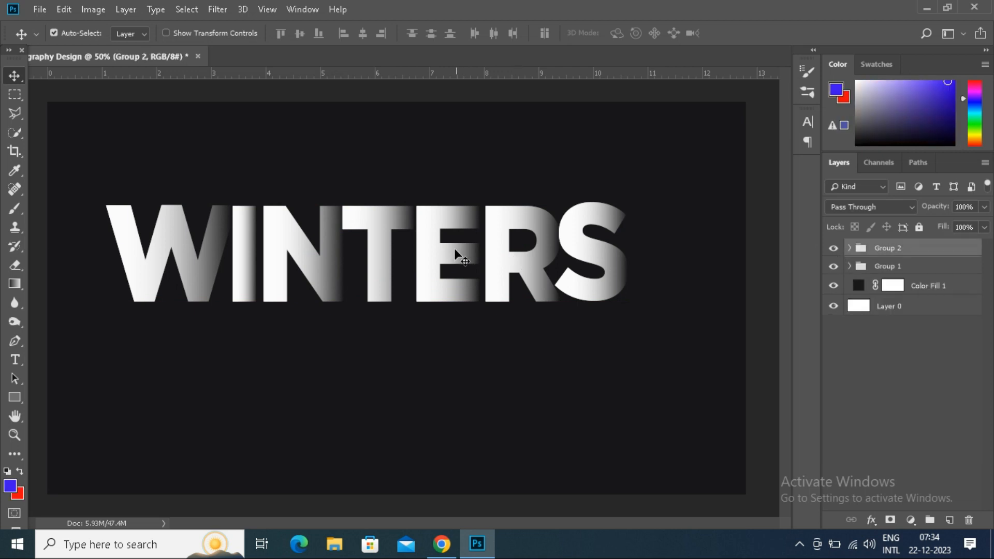
click(62, 9)
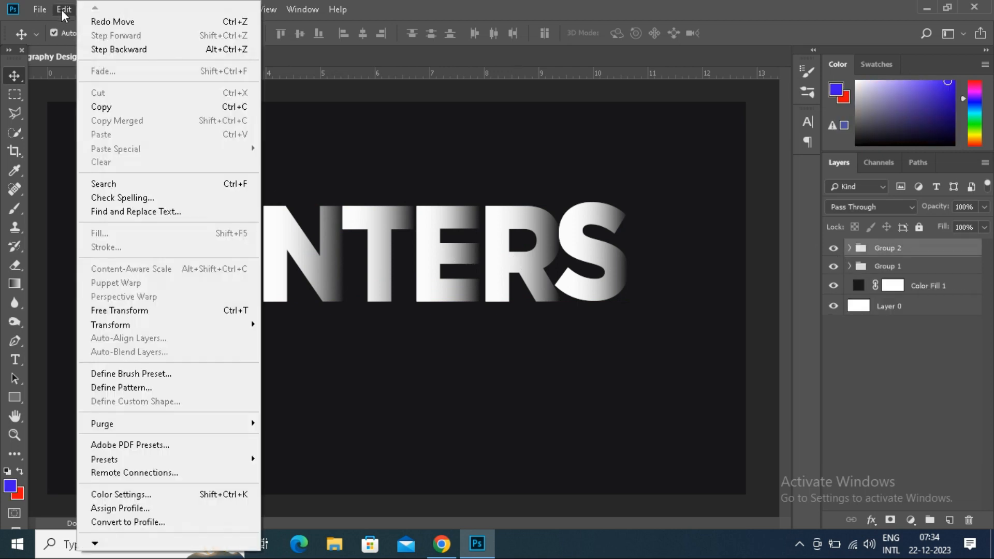
click(114, 313)
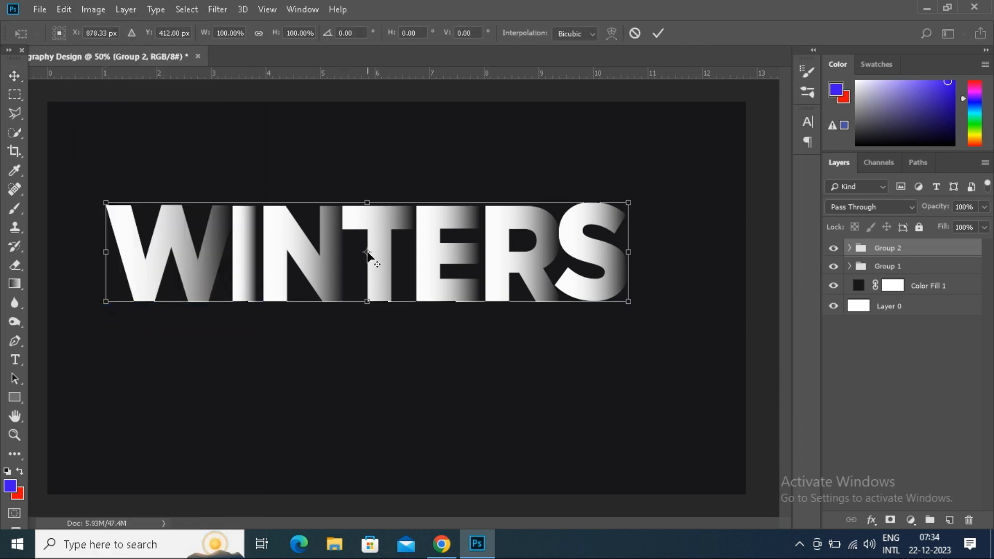
drag(367, 252, 366, 300)
right_click(424, 260)
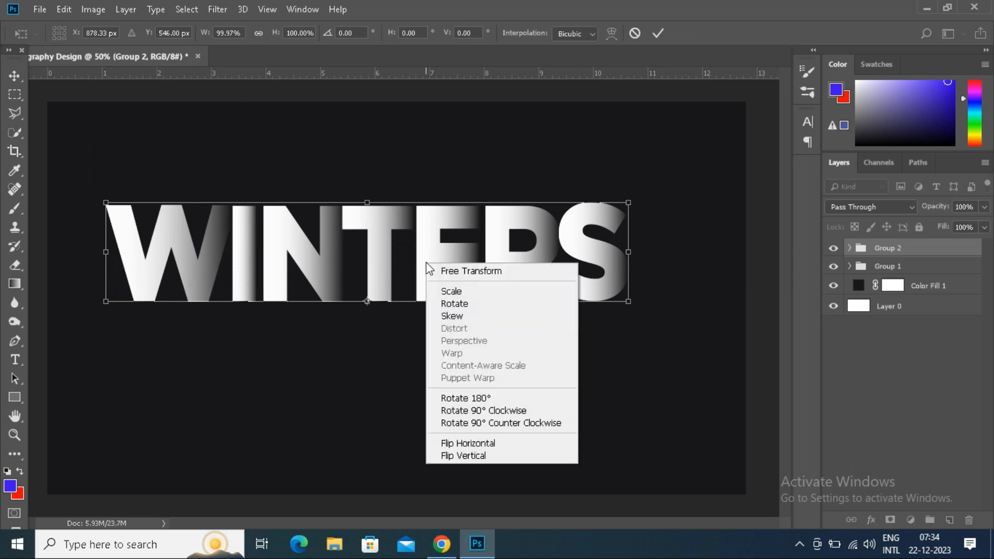
click(476, 458)
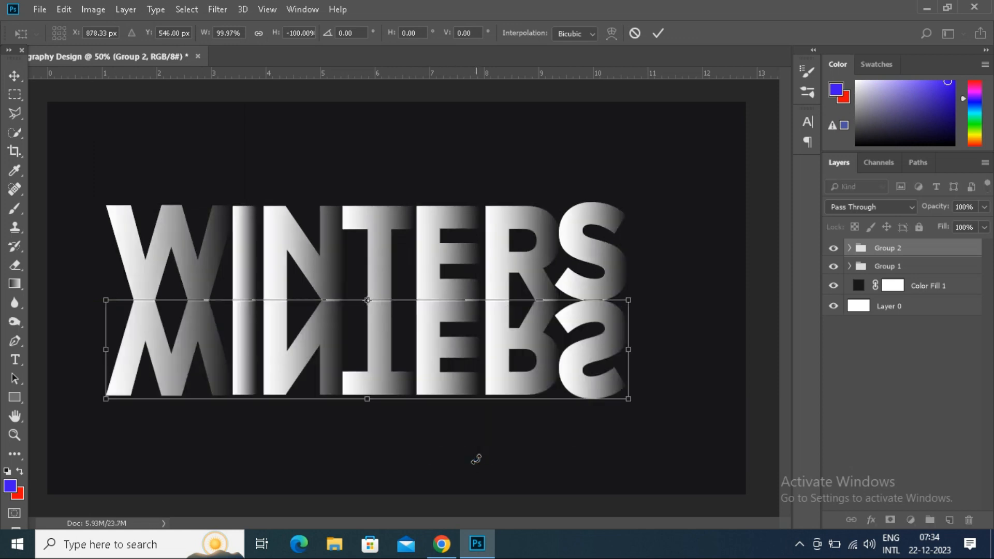
Nudge the flipped Group 2 down to leave a thin gap below the upright letters, and apply the transform.
key(Down)
key(Down)
key(Down)
key(Down)
key(Down)
key(Down)
key(Down)
key(Down)
key(Down)
key(Down)
key(Down)
key(Down)
key(Down)
key(Down)
key(Down)
key(Down)
key(Down)
key(Down)
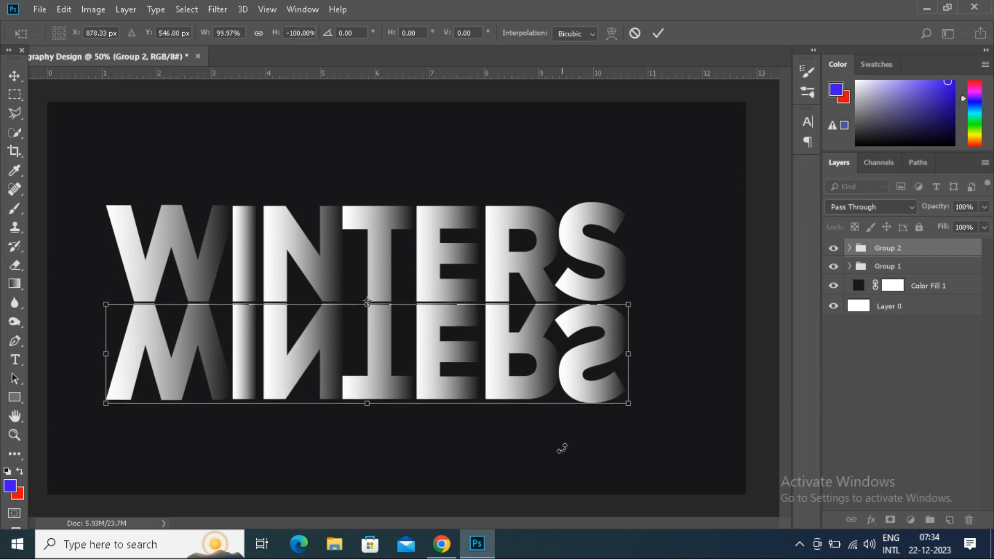
click(656, 34)
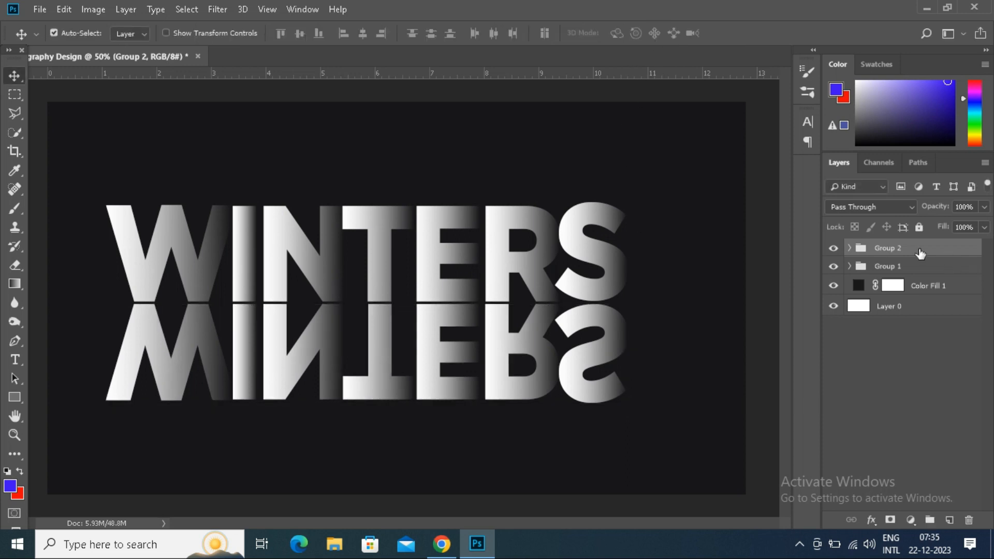
Add a layer mask to Group 2 and draw a linear black-to-white gradient upward from the reflection's lower edge into the upright letters.
click(889, 519)
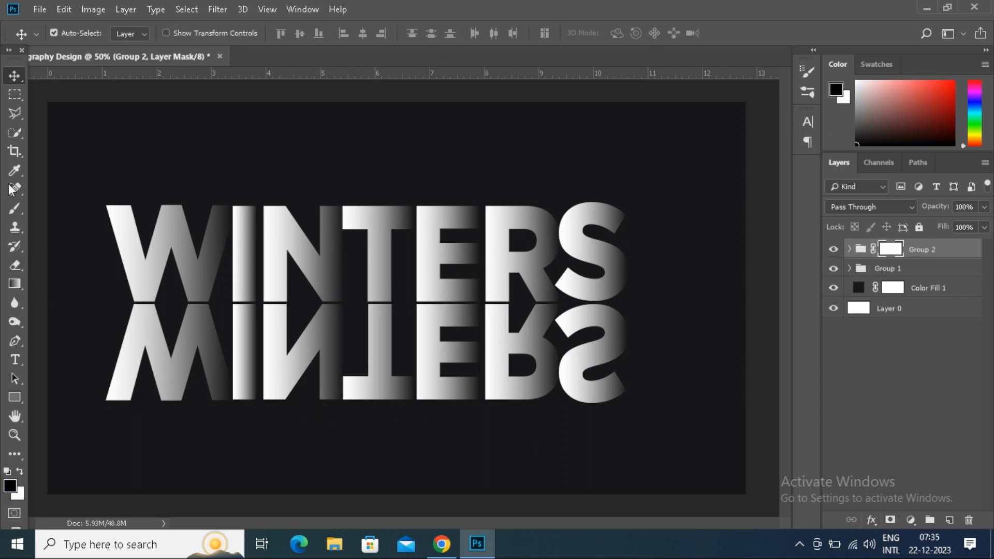
click(20, 284)
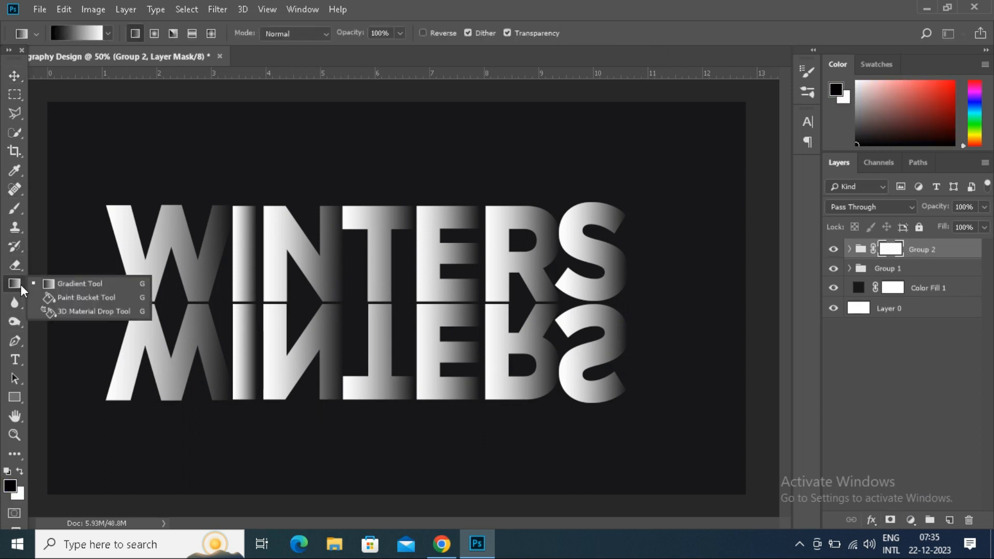
click(63, 284)
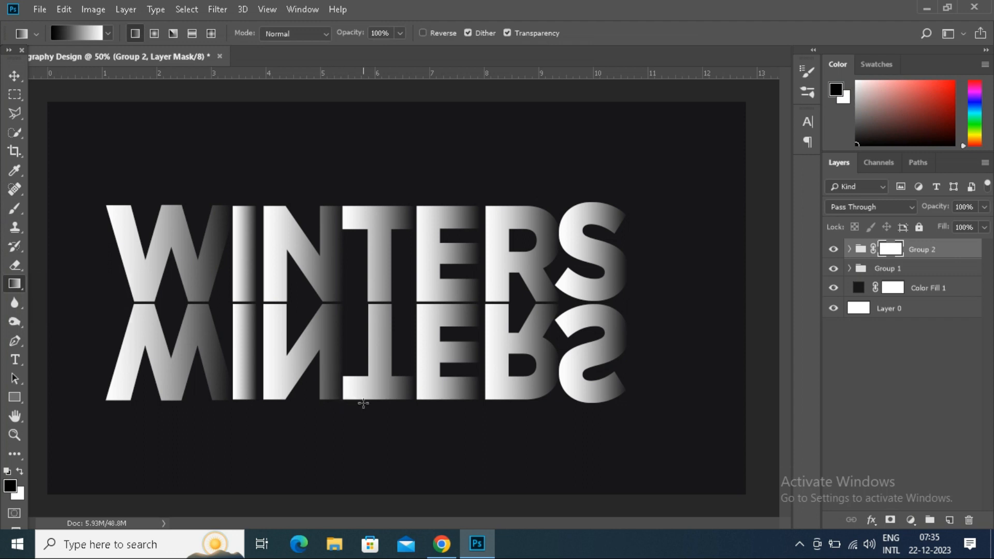
drag(364, 404, 368, 282)
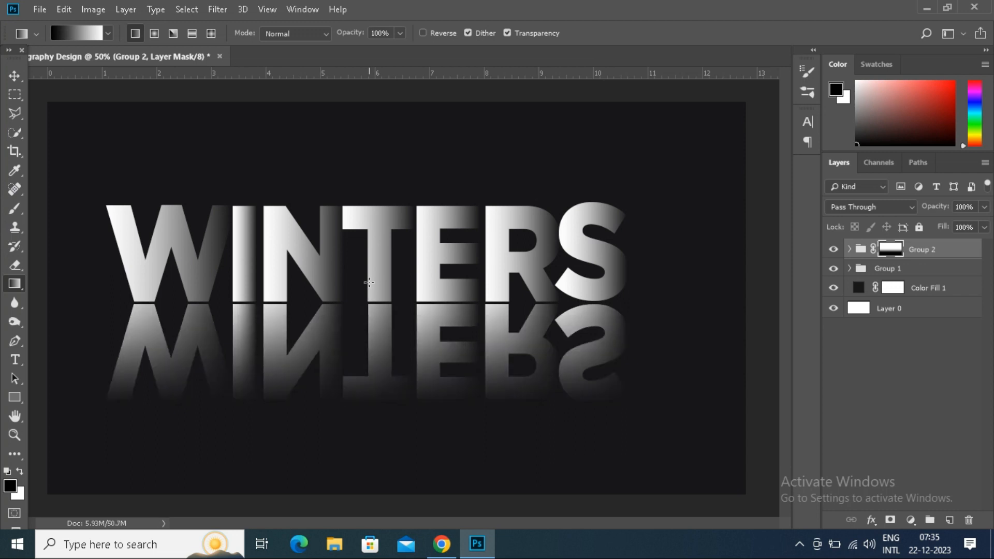
Lower the opacity of the reflected Group 2 to 43%.
click(983, 206)
drag(940, 223, 955, 223)
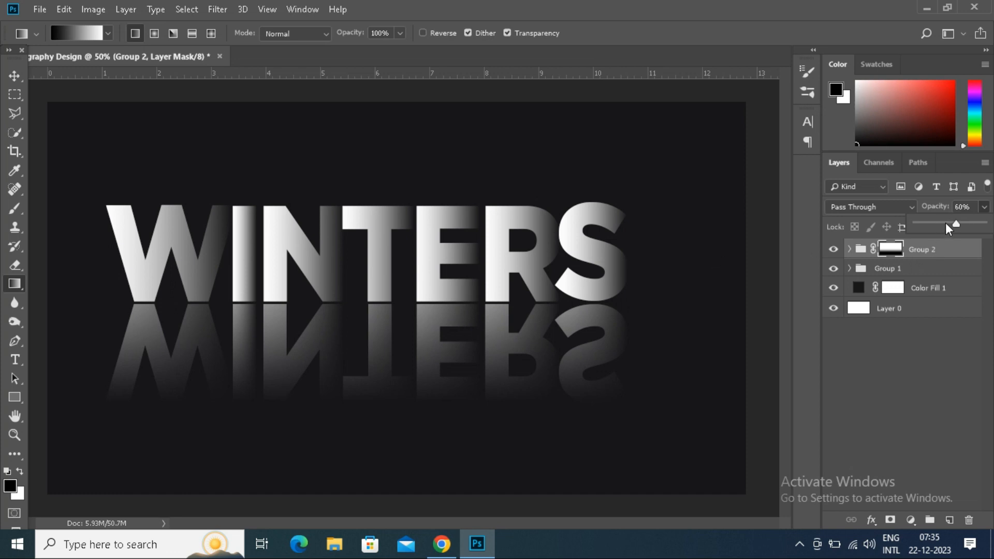
click(945, 223)
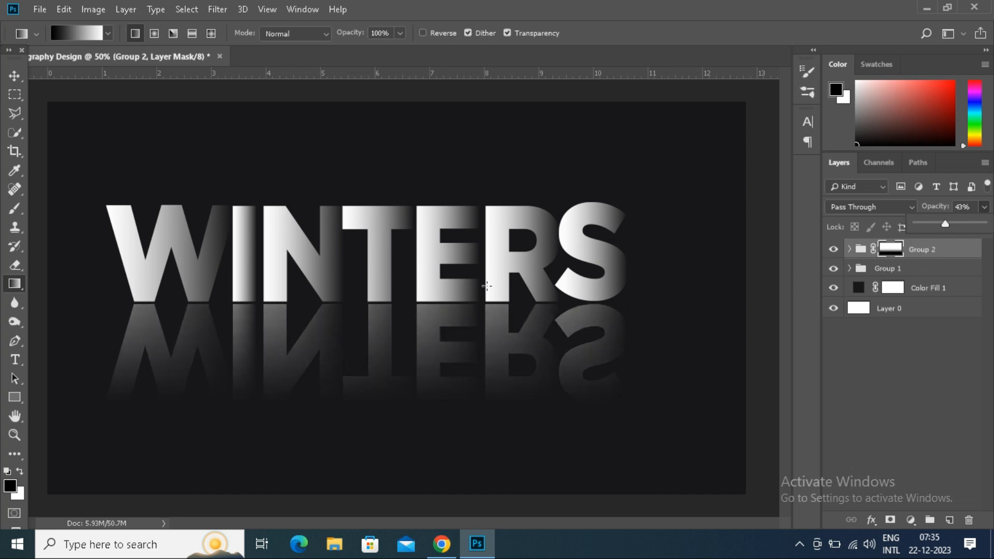